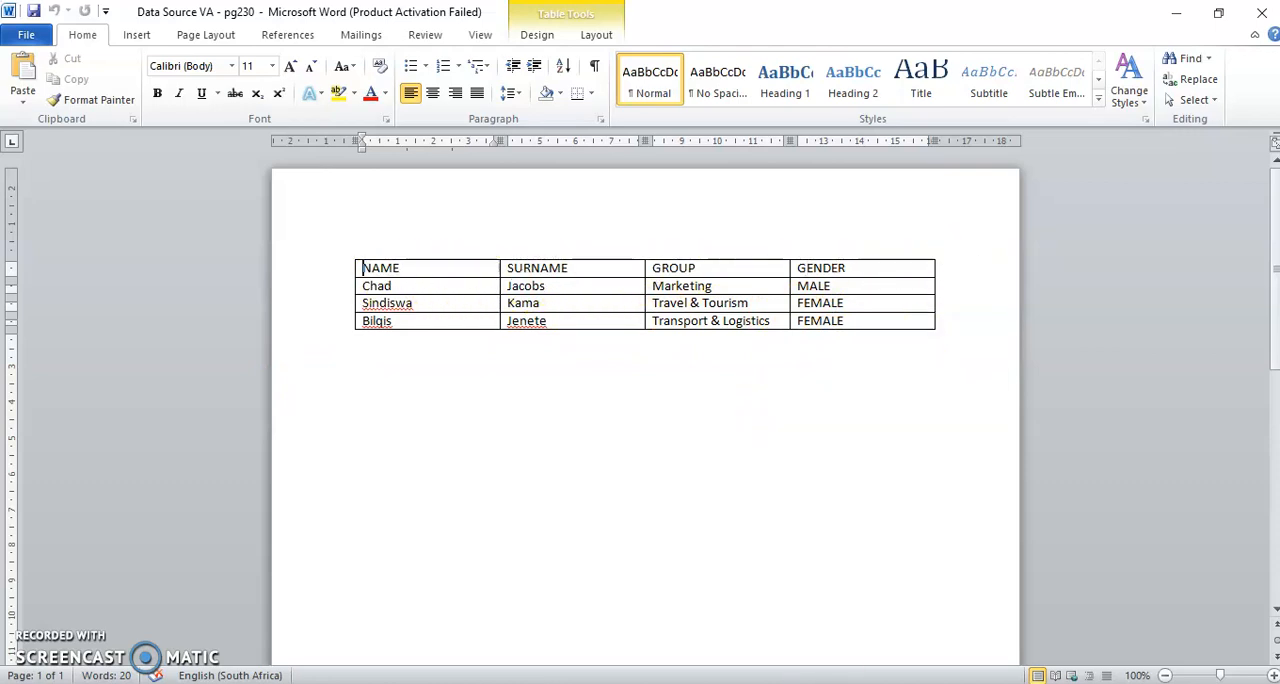
- Switch to the blank Document5 and insert a table with 4 columns and 4 rows
mouse_move(728, 683)
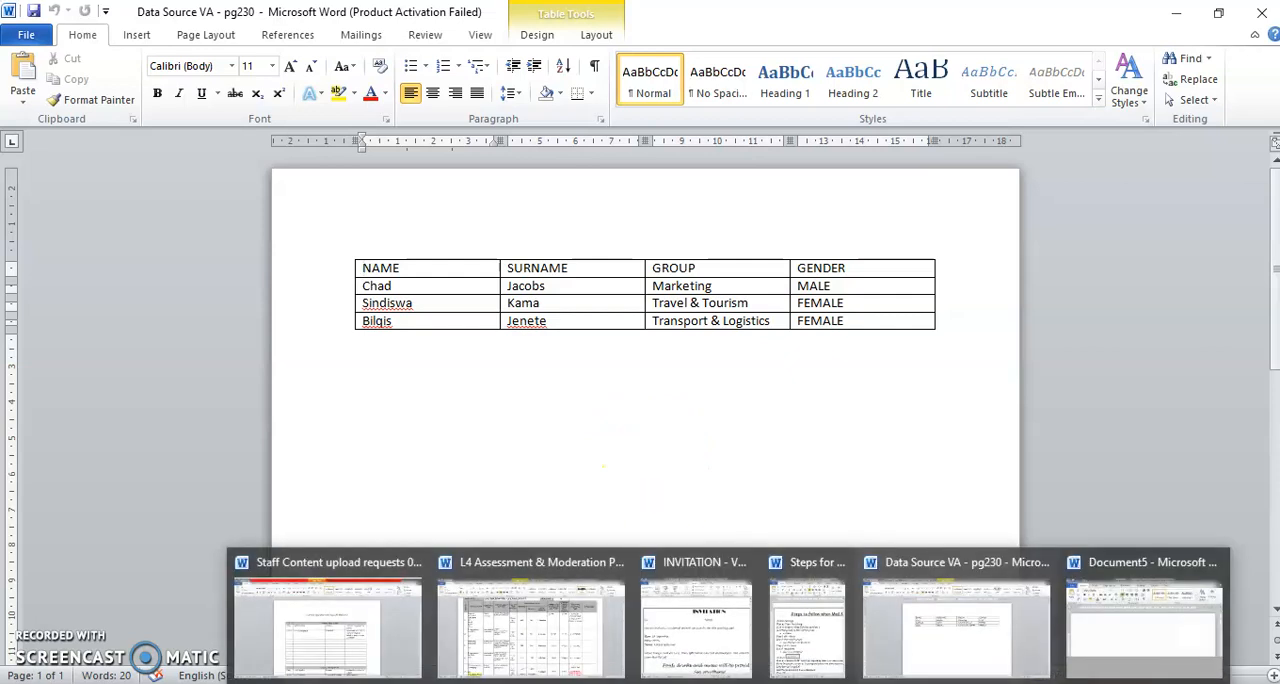
click(1100, 648)
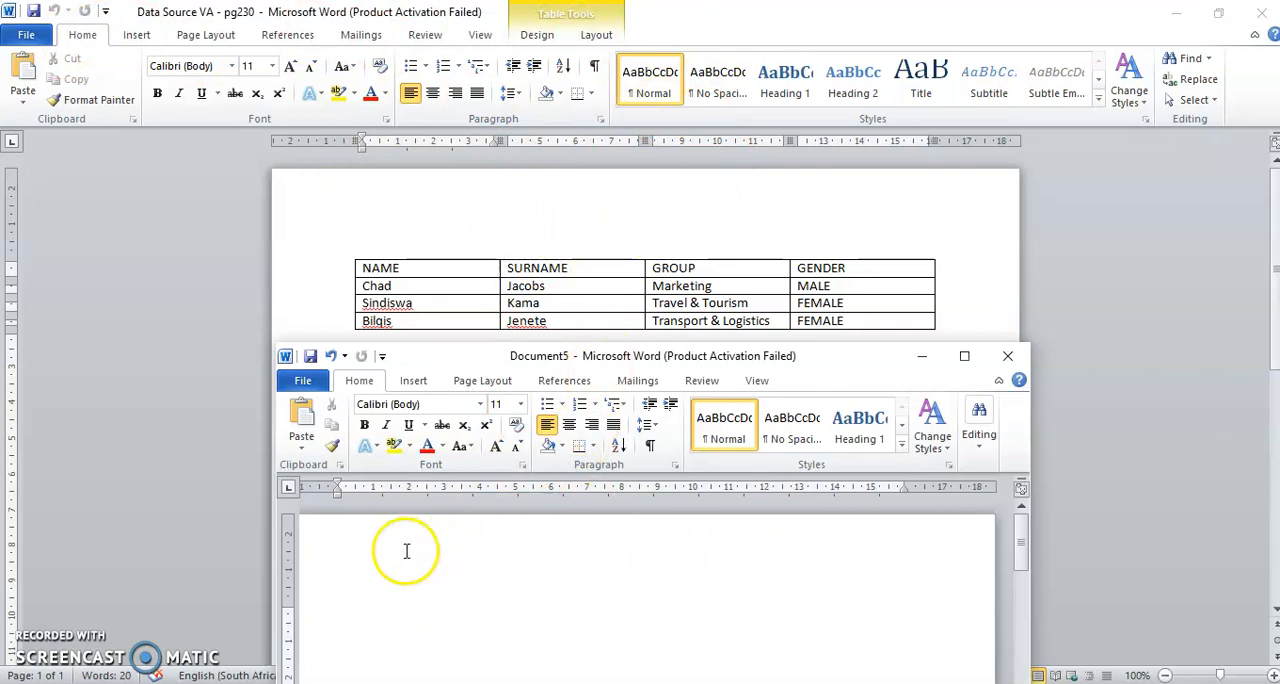
click(412, 381)
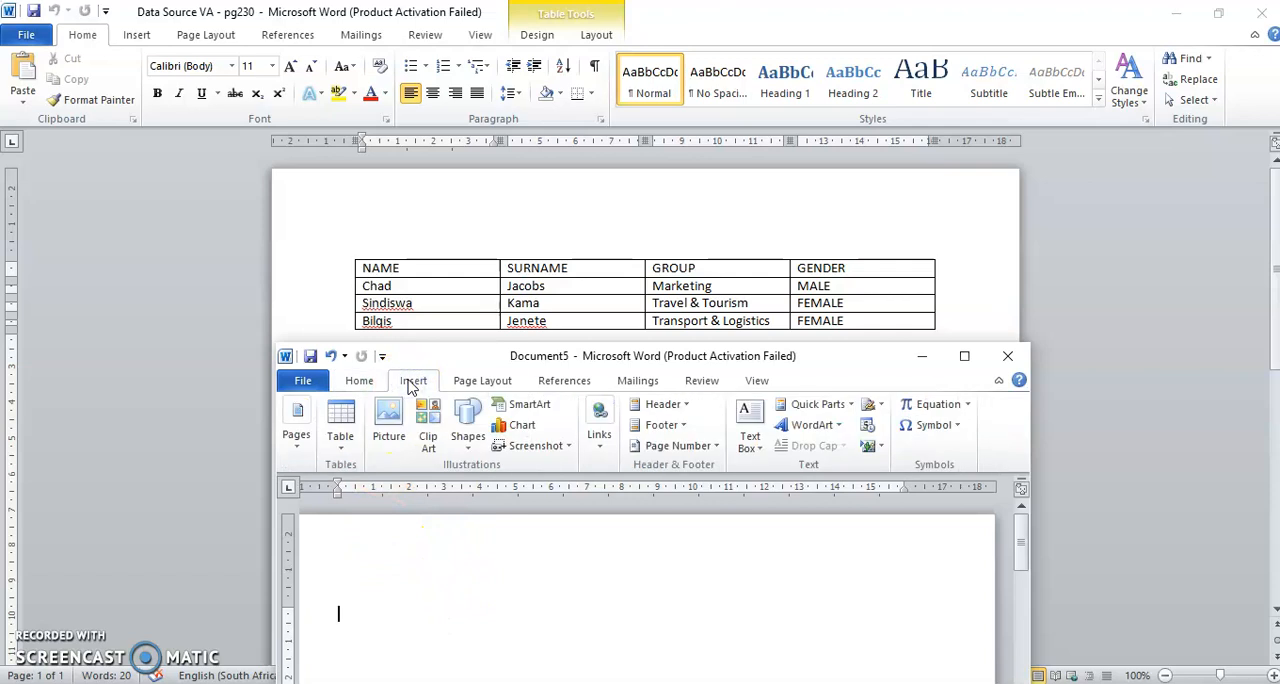
click(345, 440)
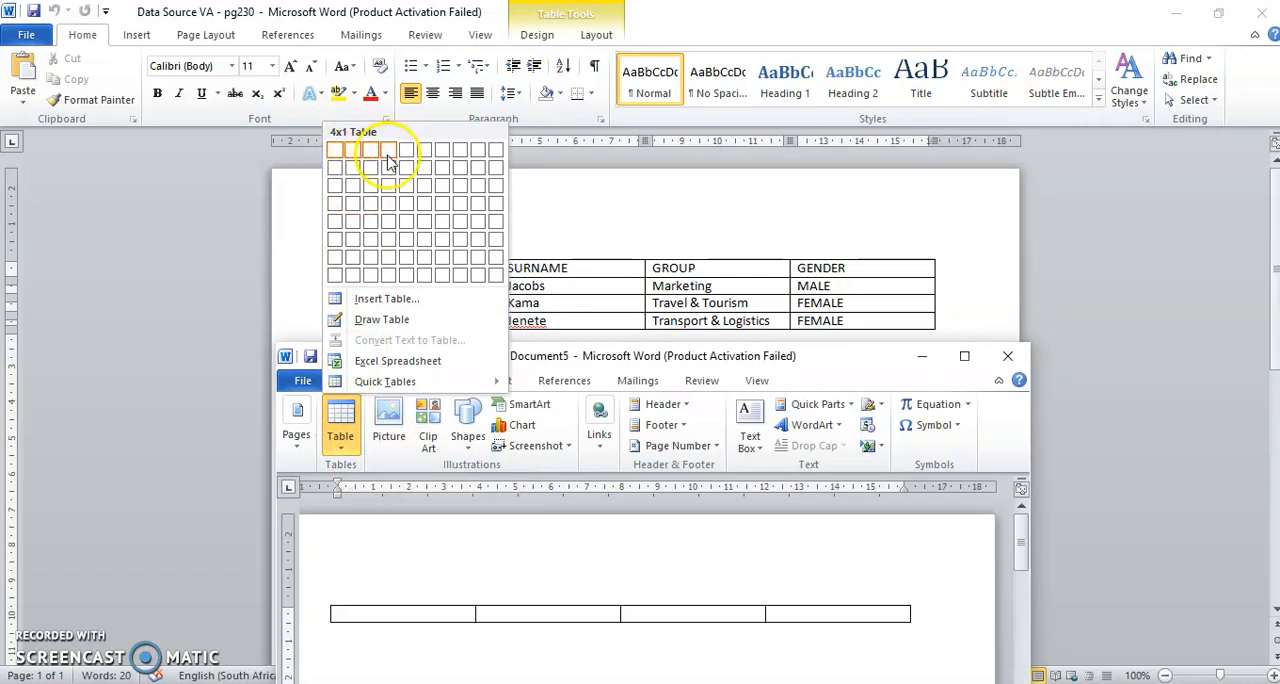
click(390, 205)
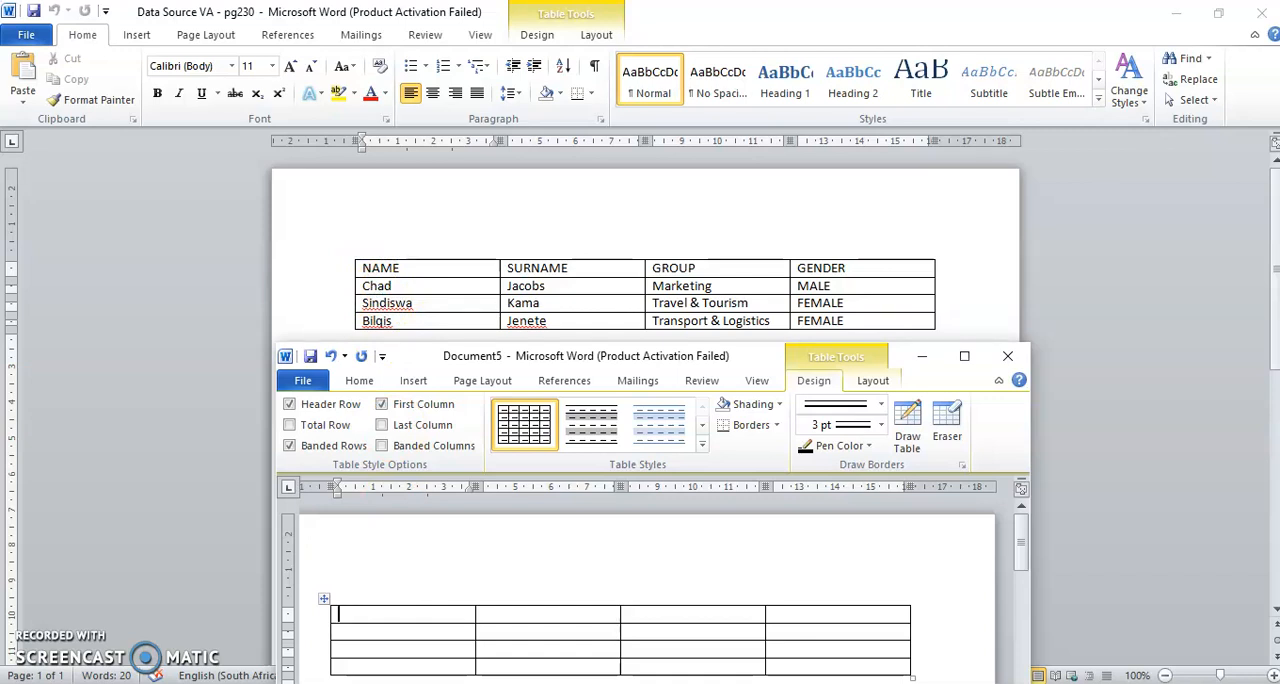
- Enter the field names NAME, SURNAME, GROUP and GENDER across the first row of the new table
text(ME)
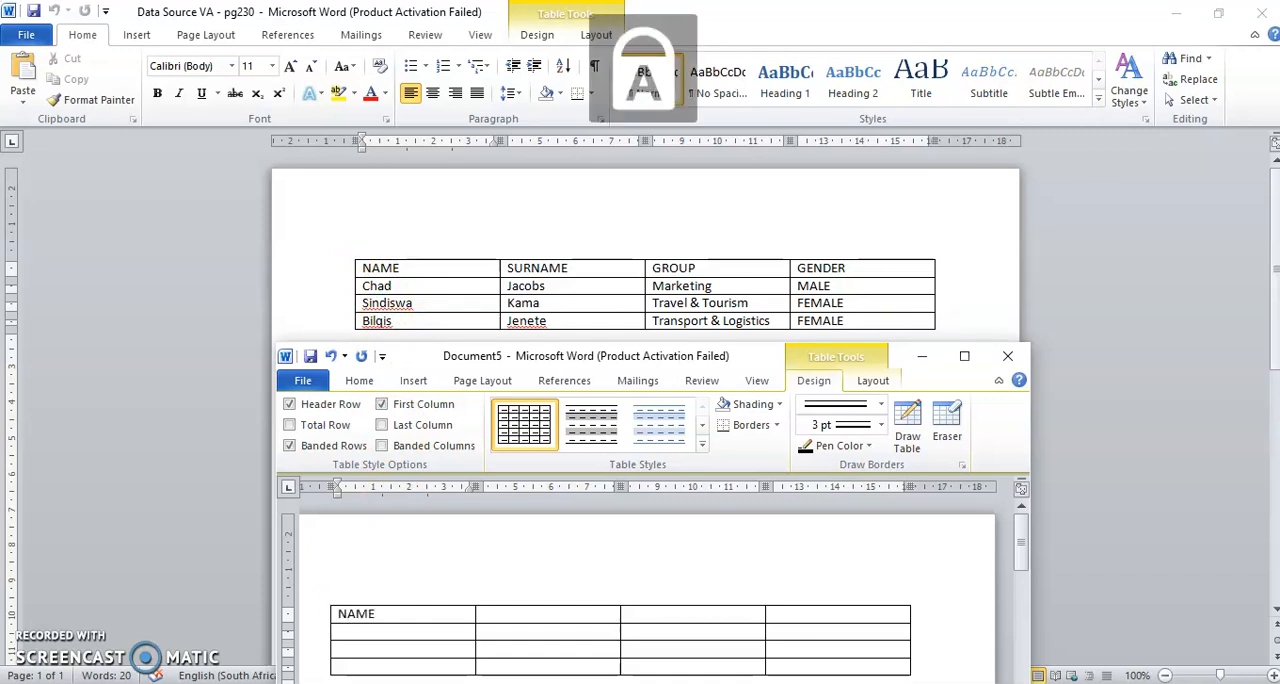
click(560, 611)
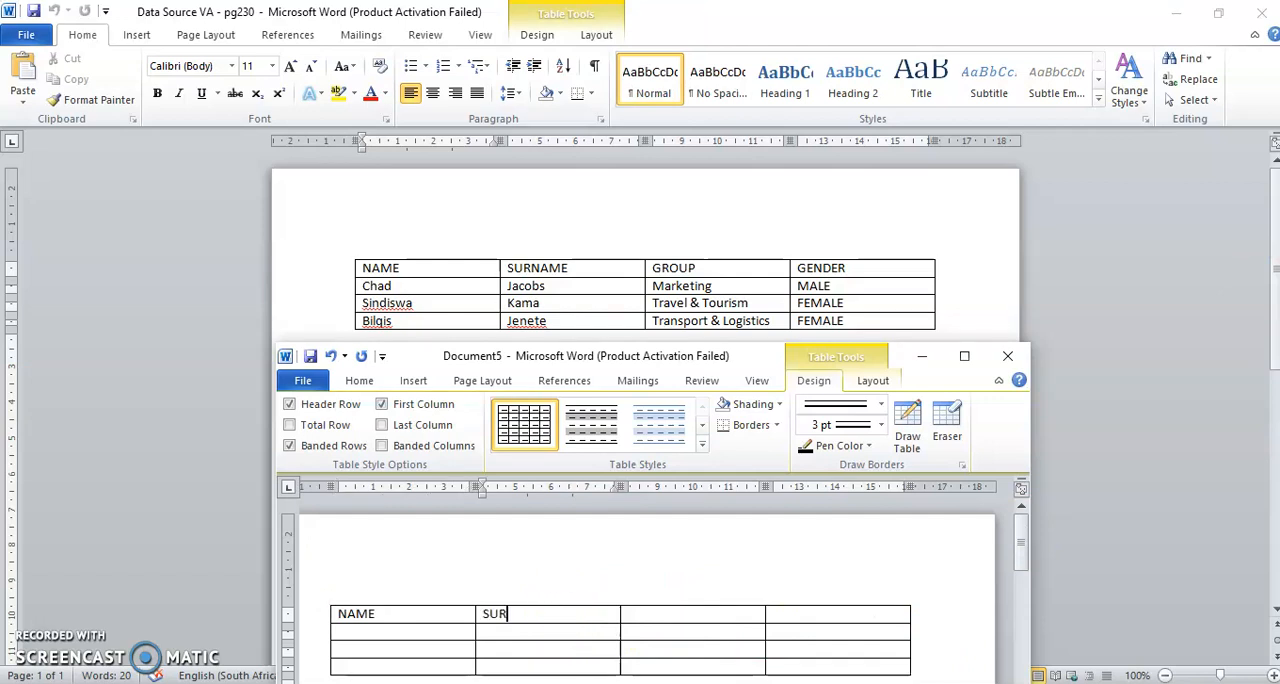
click(681, 614)
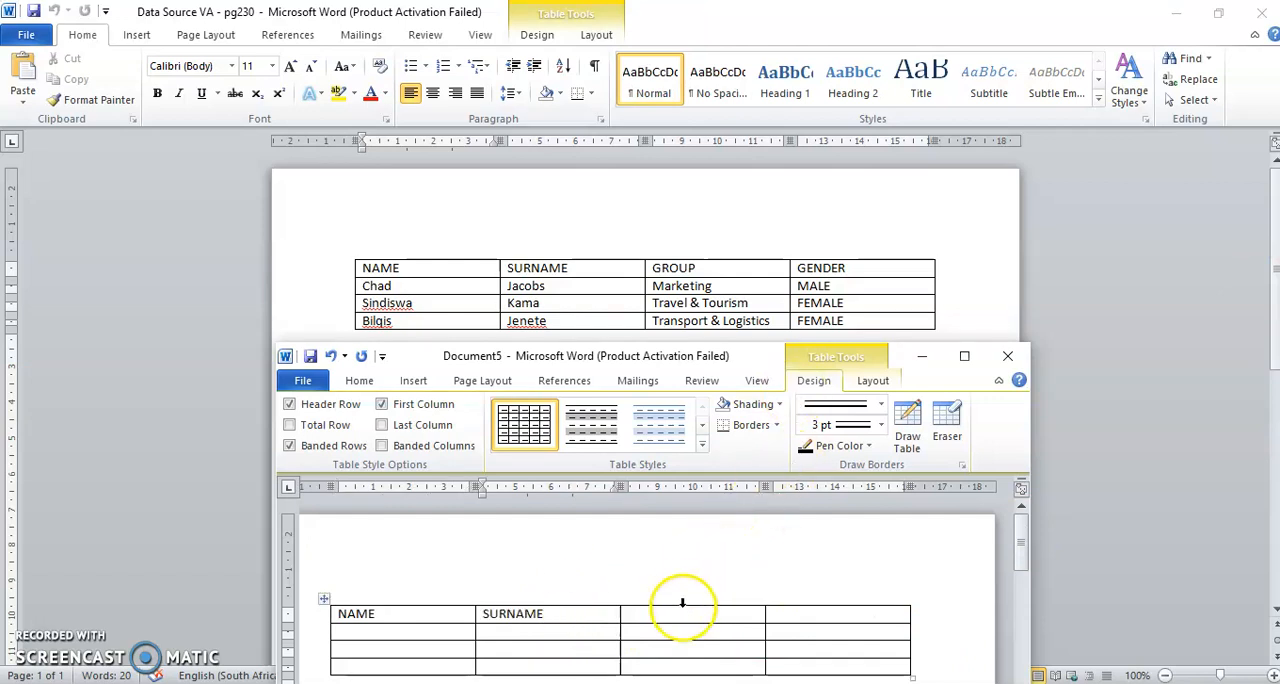
text(GRO)
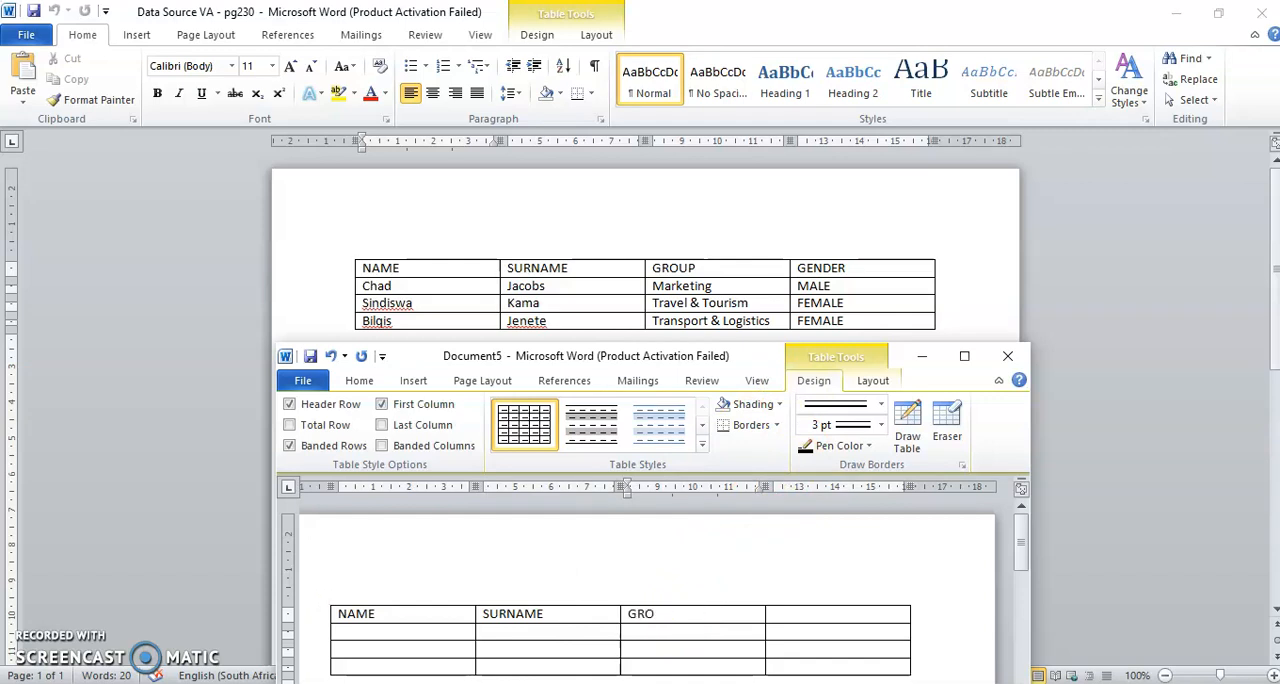
click(831, 612)
text(GE)
- Fill the second row with the first person's name and surname from the sample table, group Marketing and gender MALE
click(397, 633)
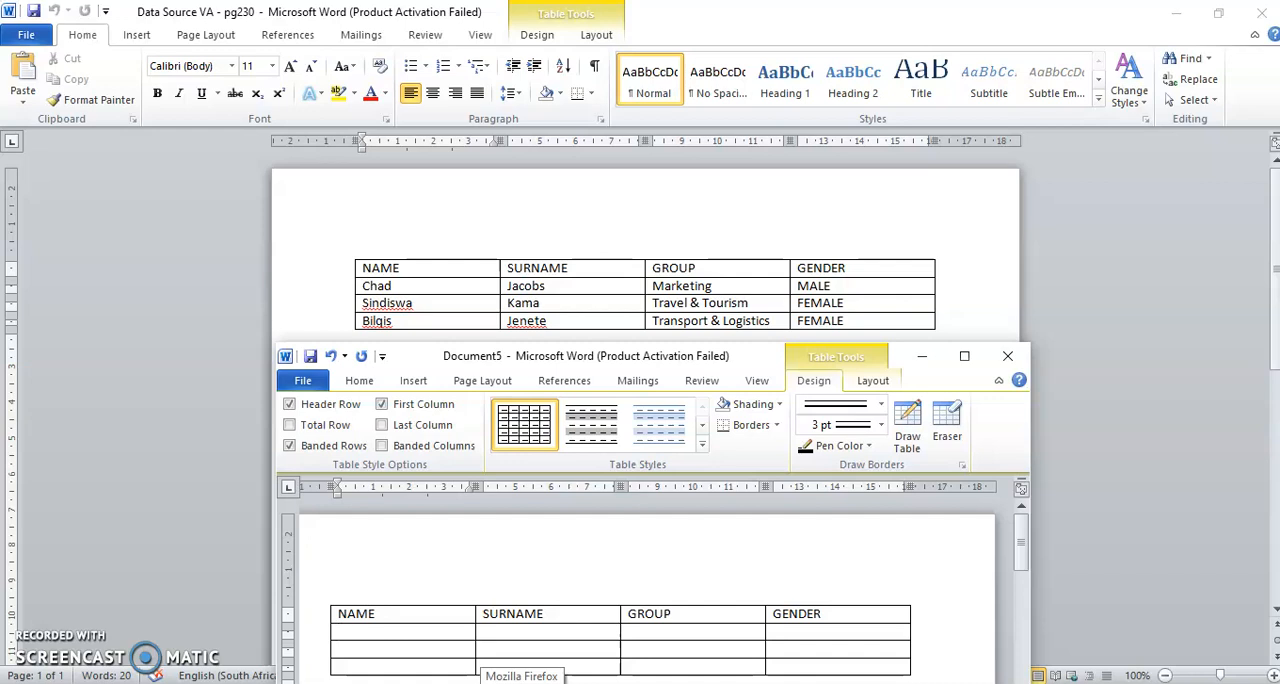
key(Caps_Lock)
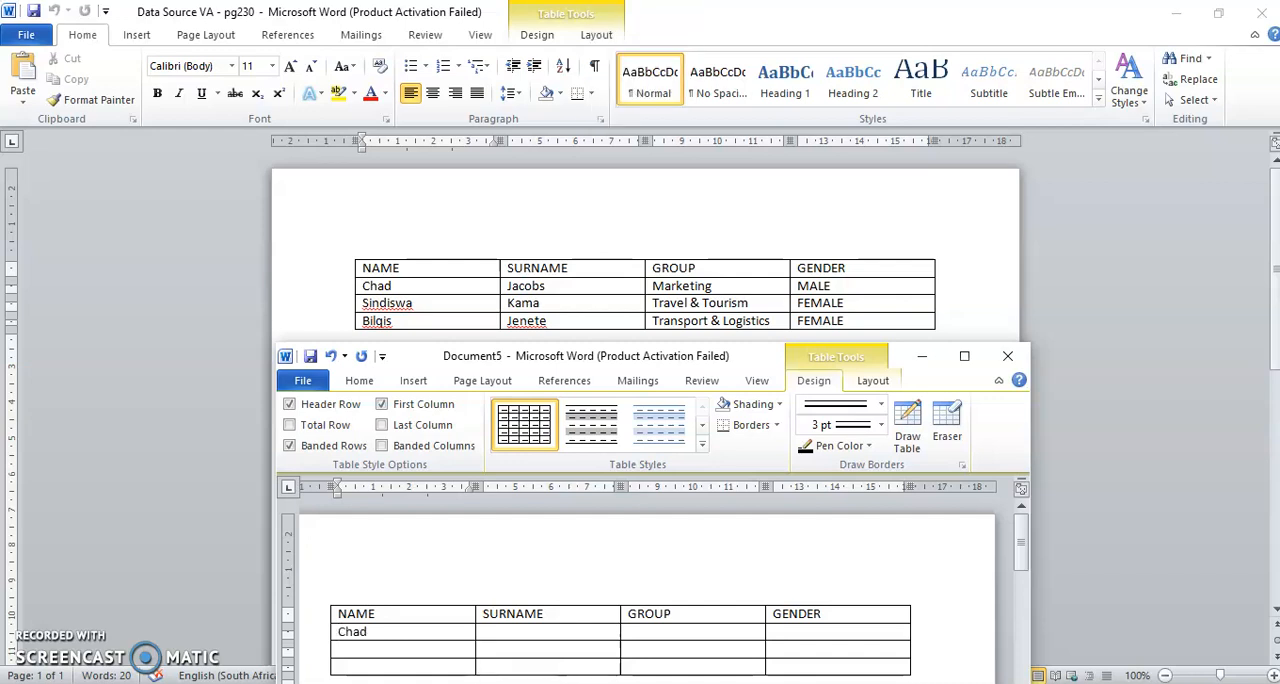
click(478, 632)
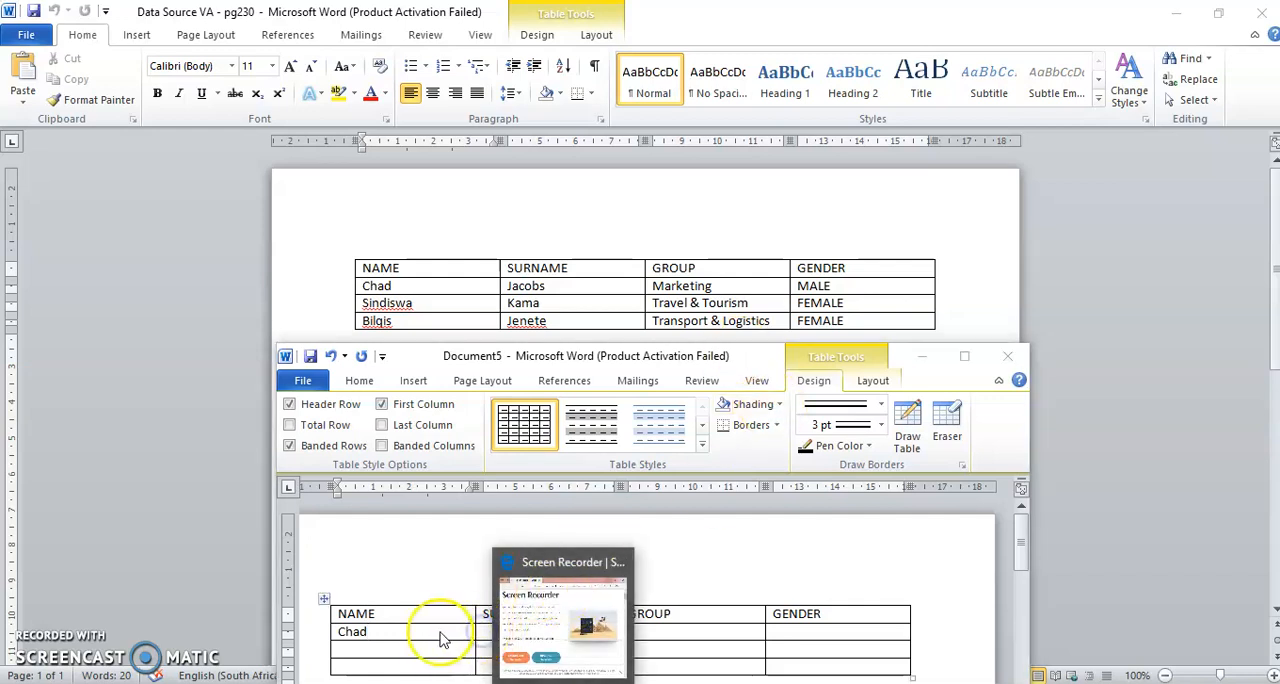
click(441, 636)
click(491, 634)
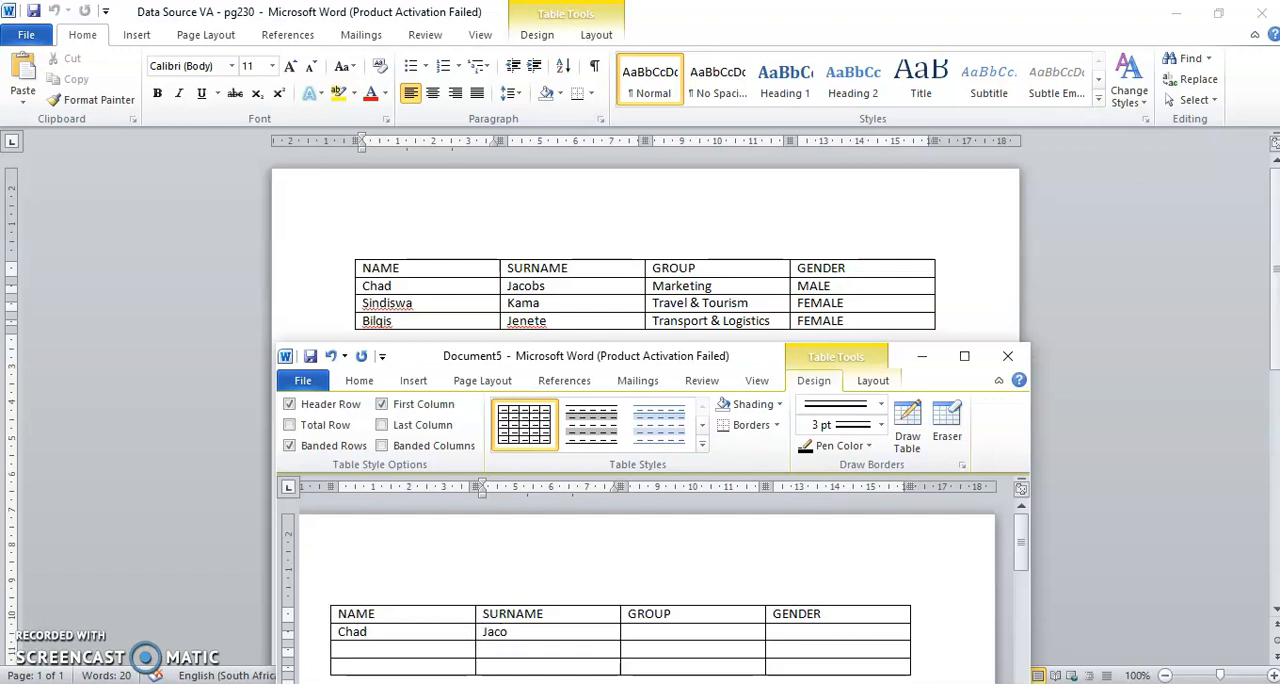
click(655, 634)
text(Marketing)
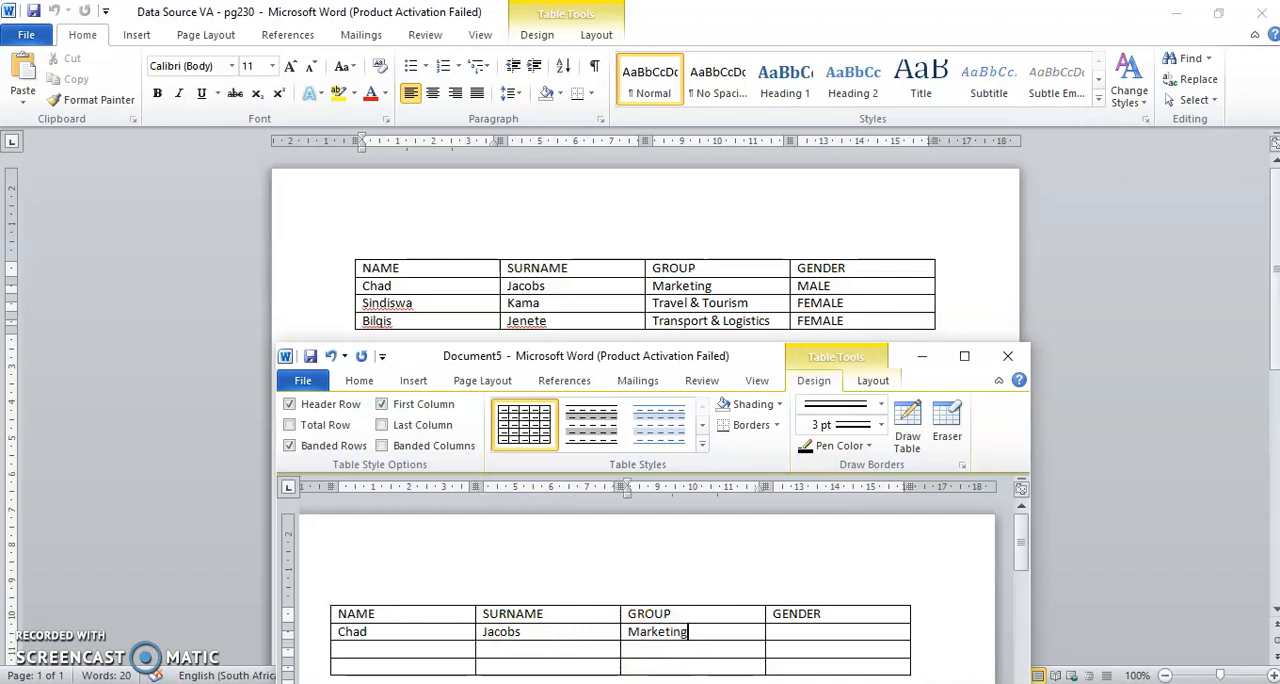
click(789, 634)
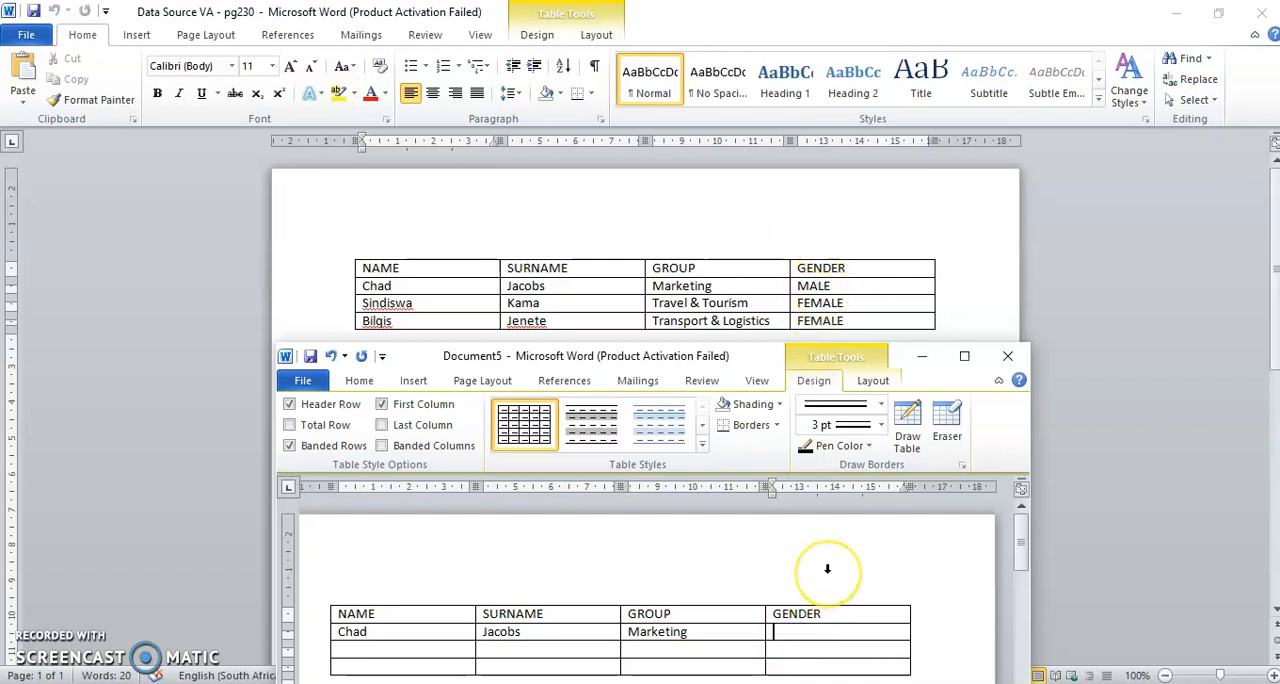
key(Caps_Lock)
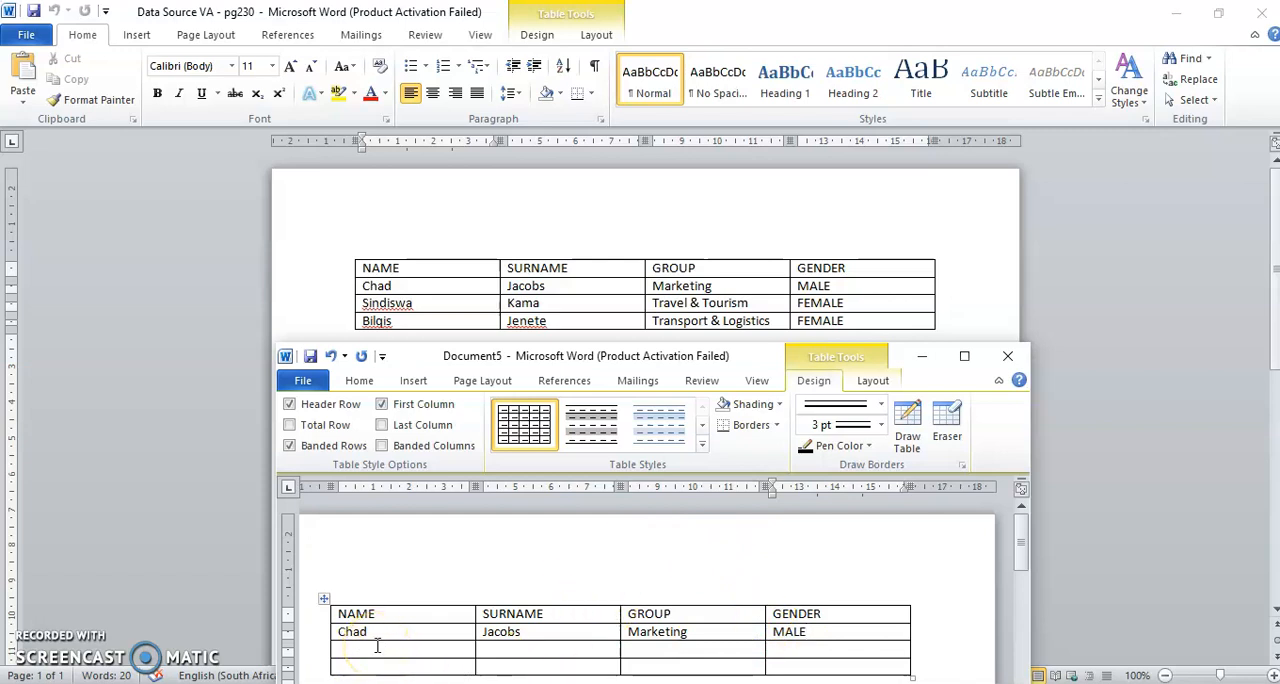
- Review the completed data source table, the INVITATION document and the Primary (Main) Document slide in the Mail Merging presentation
click(673, 190)
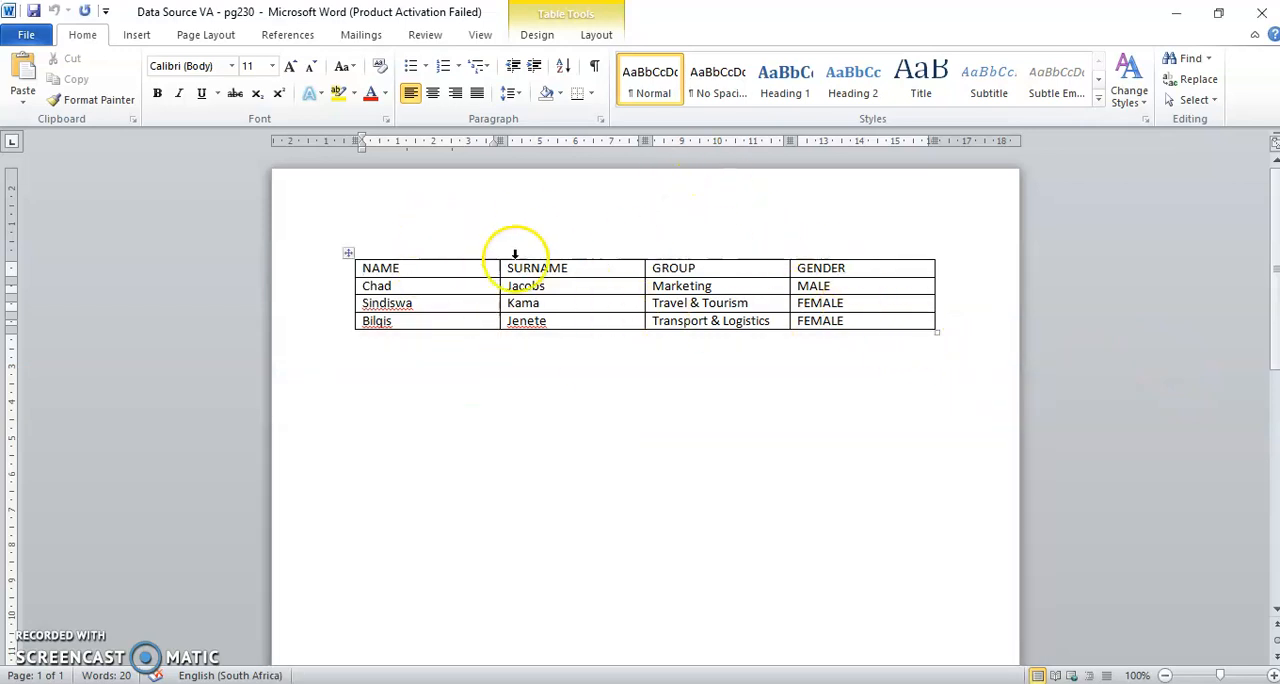
click(721, 519)
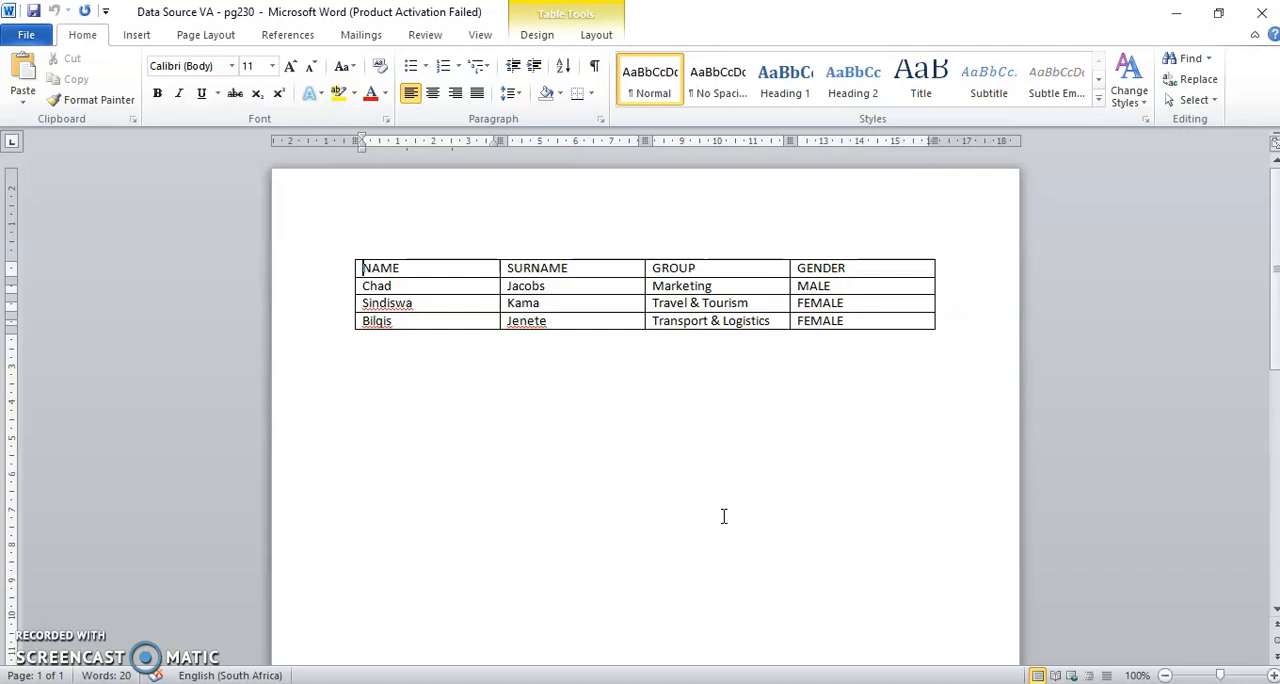
click(730, 494)
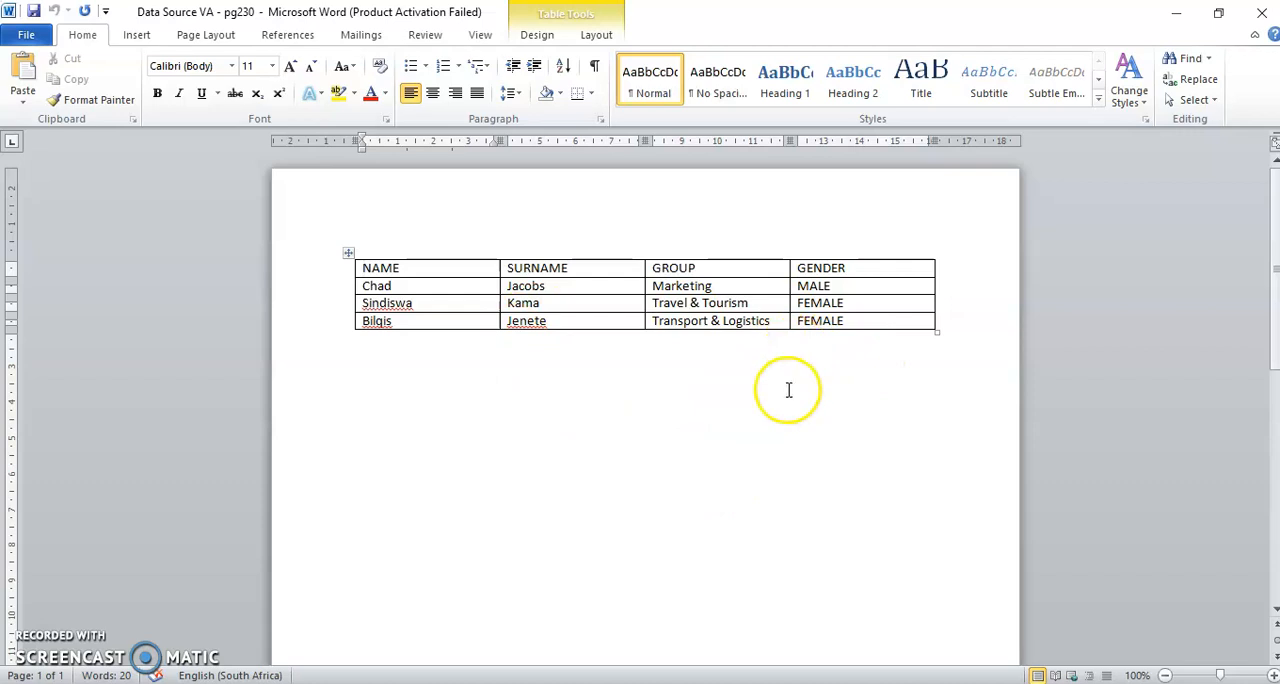
mouse_move(728, 683)
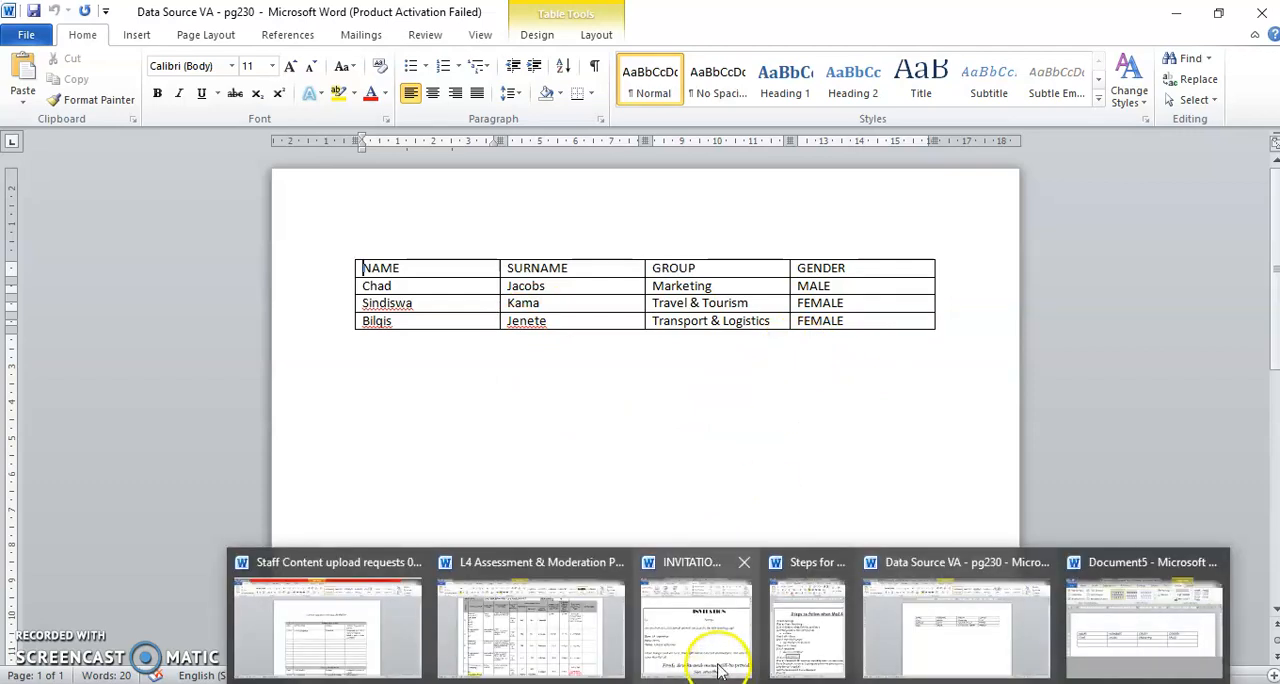
mouse_move(720, 645)
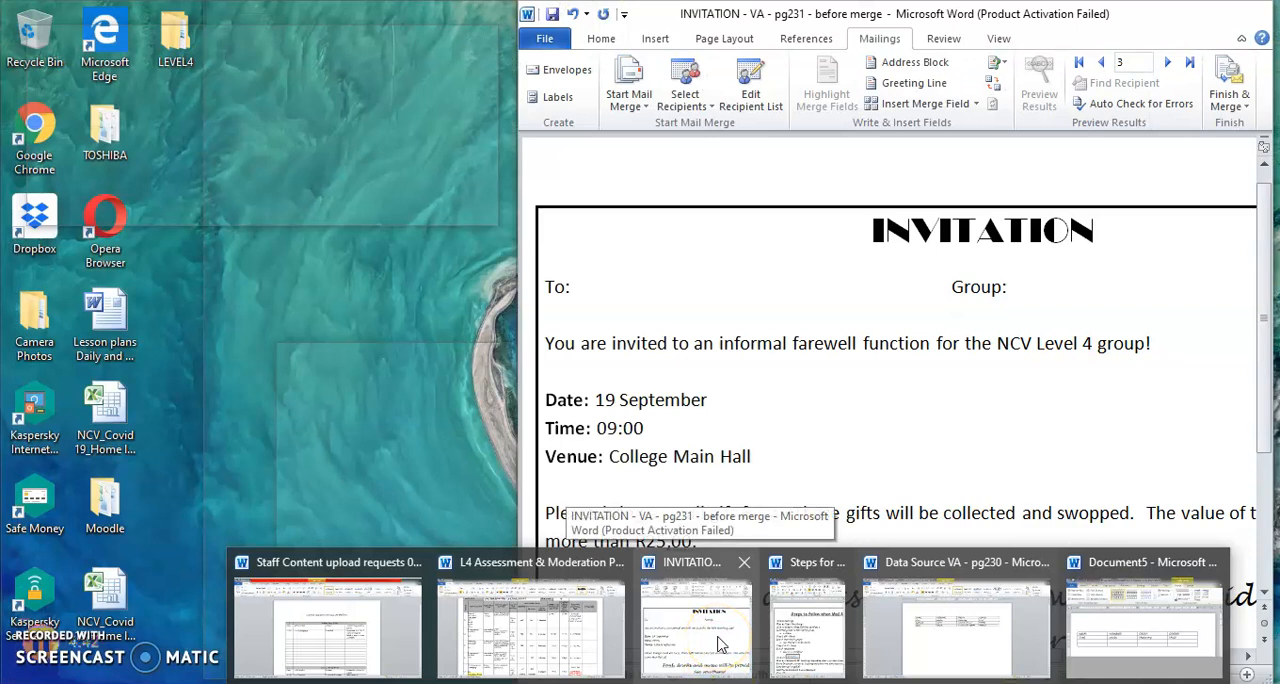
click(720, 645)
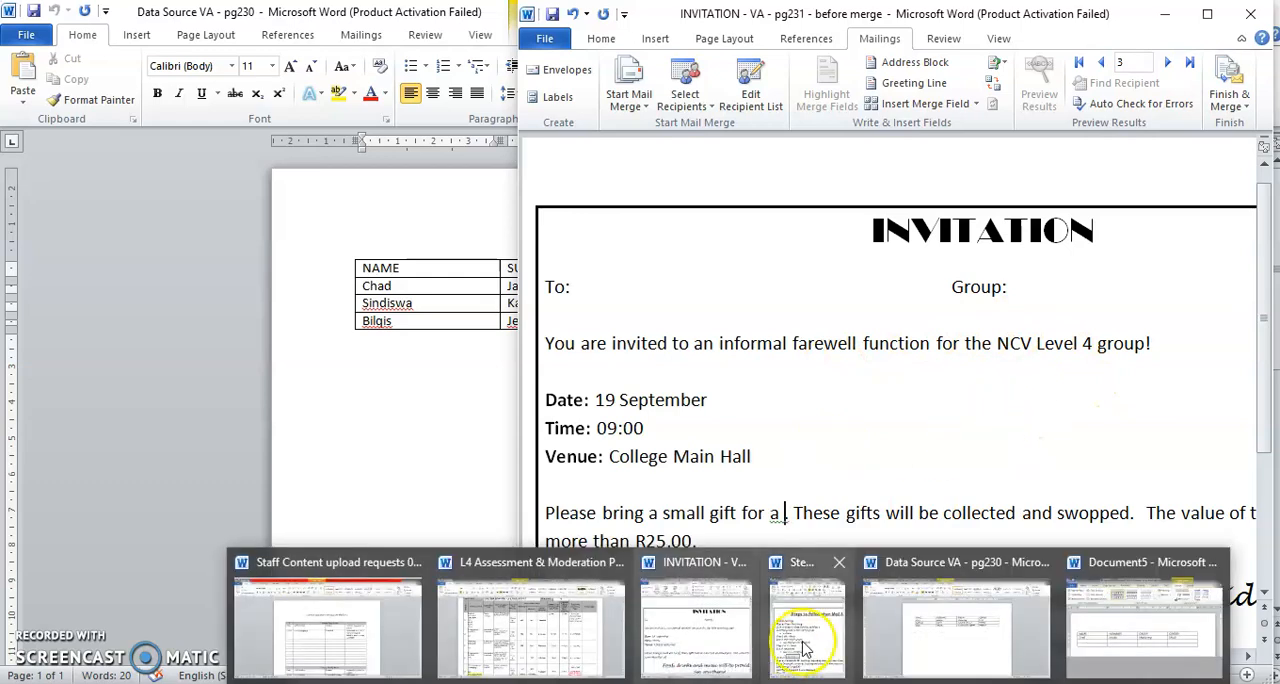
click(800, 635)
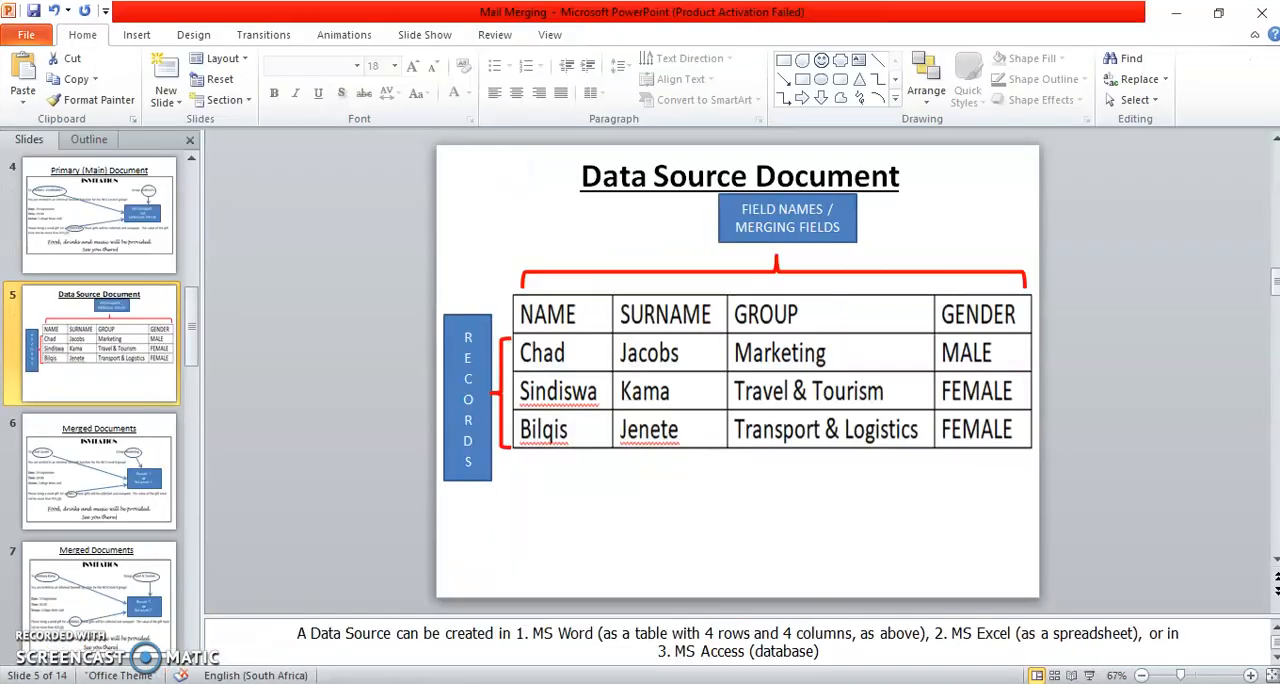
click(84, 203)
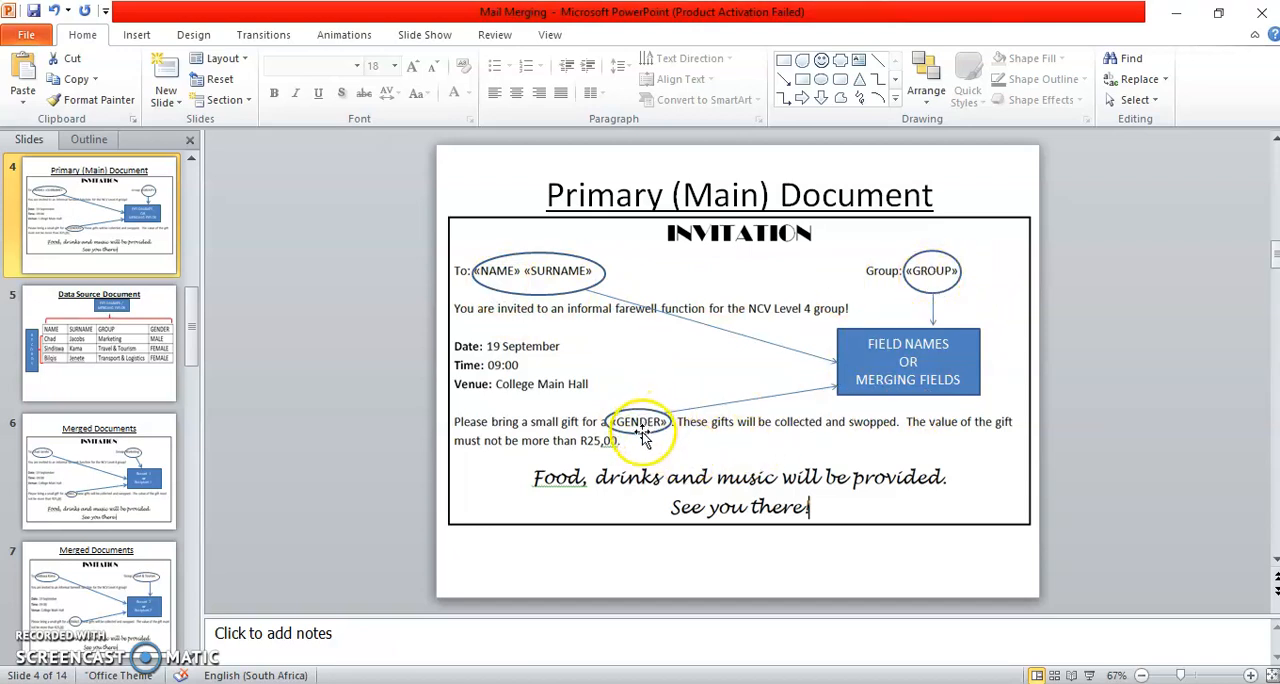
- Bring up the INVITATION document in Word with the Steps for Mail Merging document beside it, showing the instructions from the start of each line
mouse_move(728, 682)
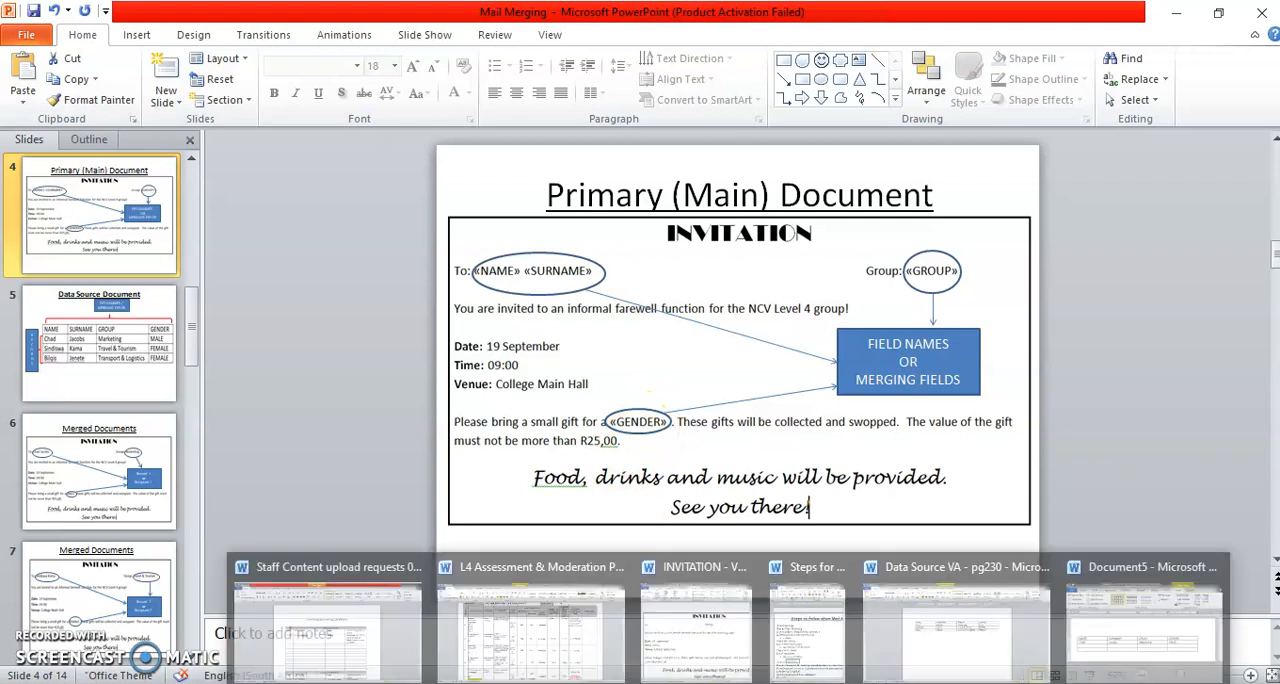
click(720, 655)
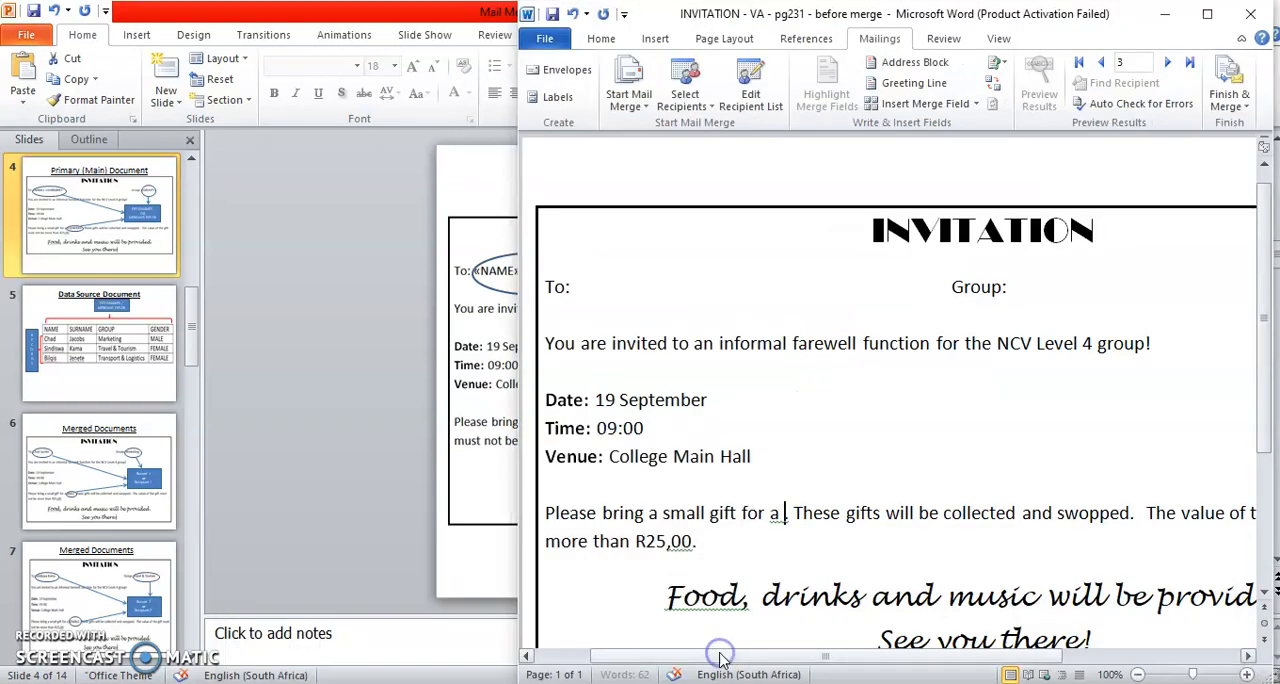
mouse_move(751, 662)
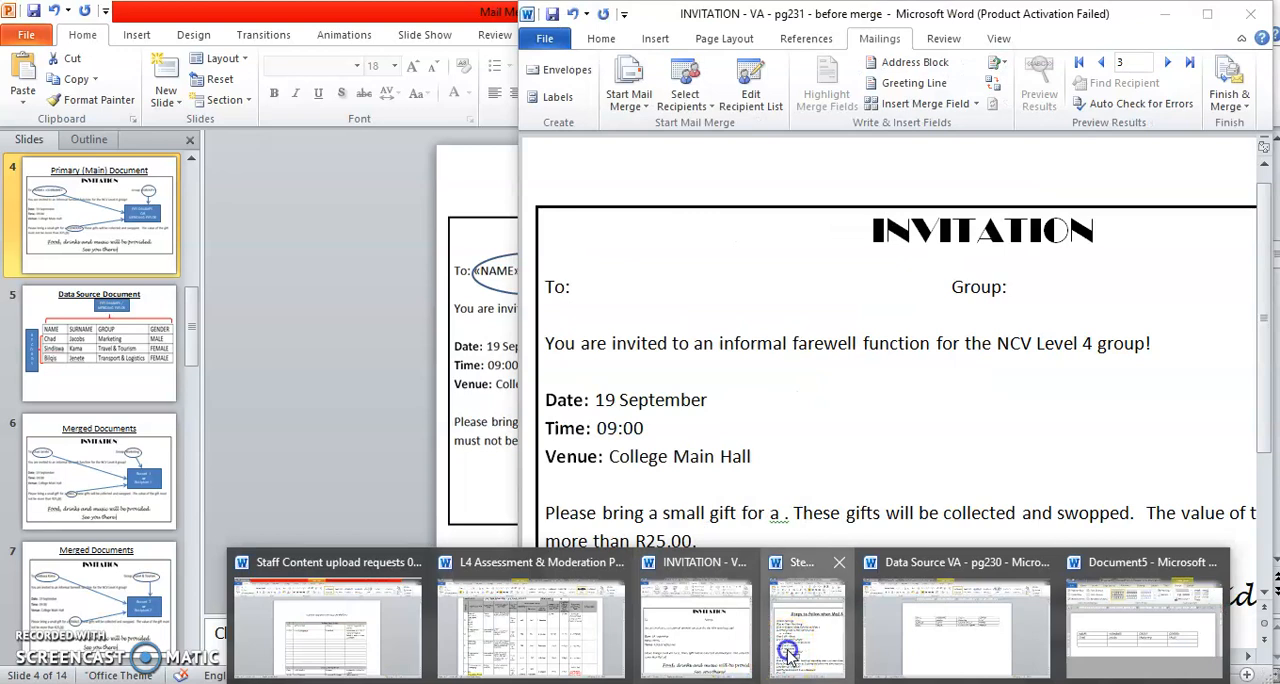
click(787, 648)
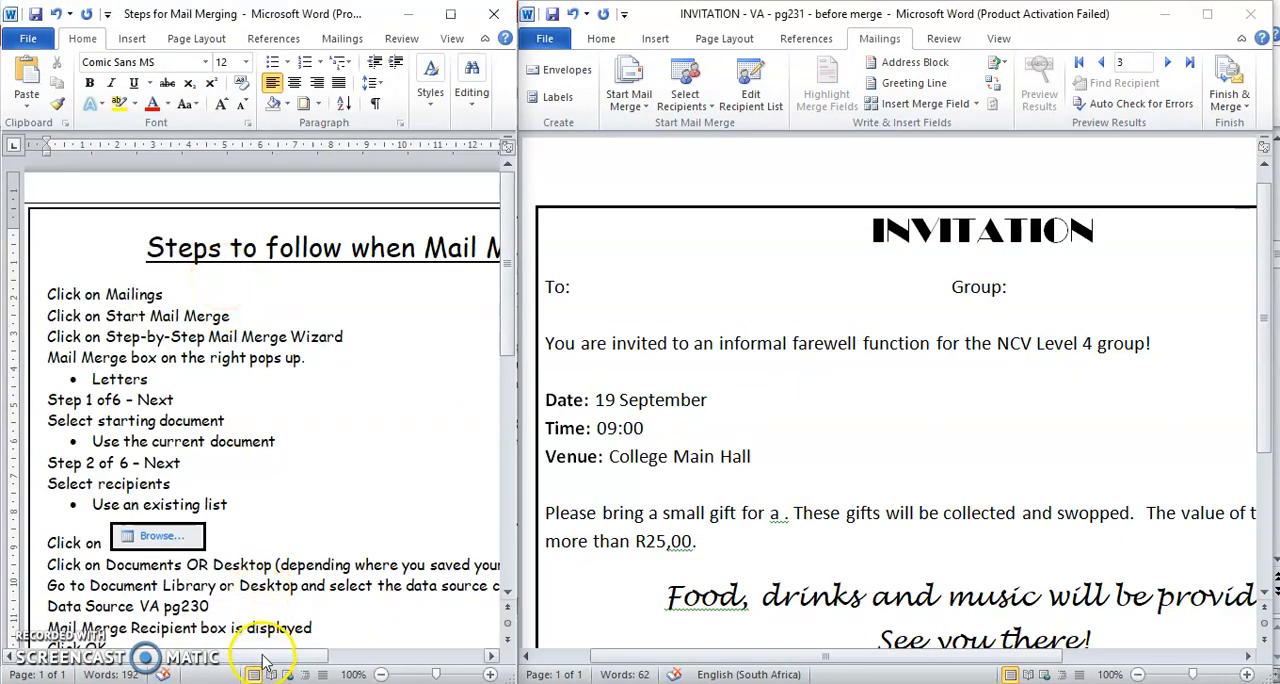
drag(263, 655, 338, 657)
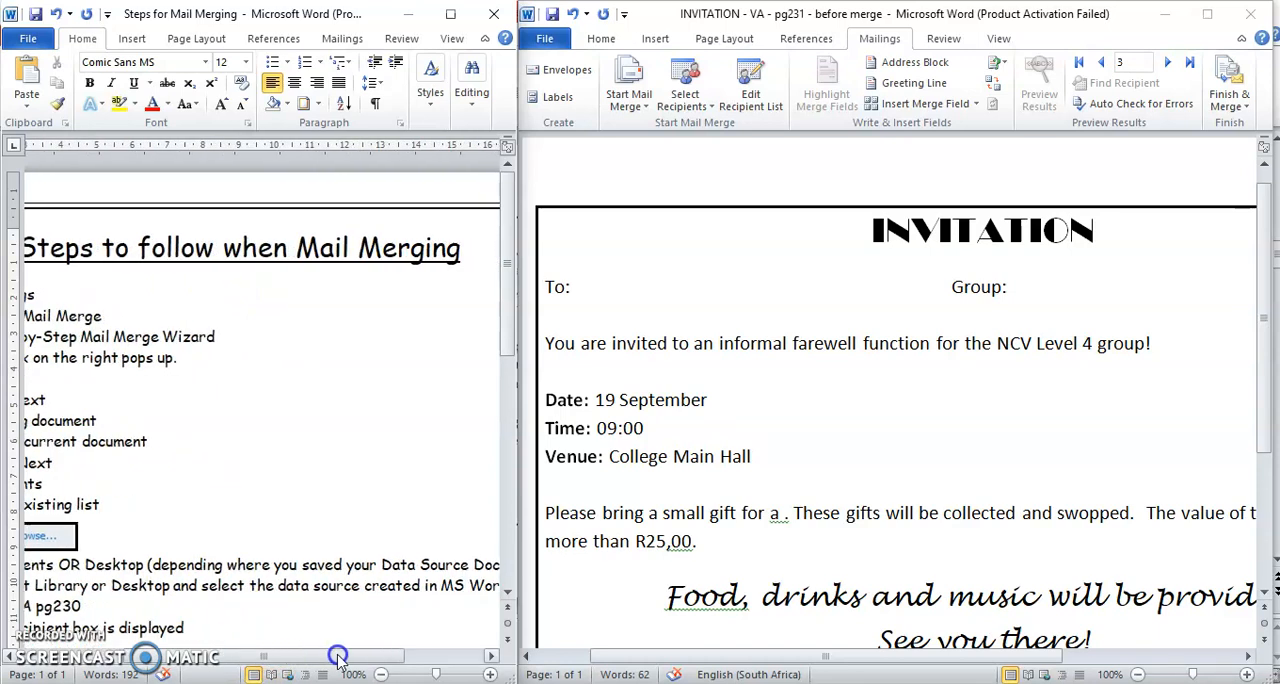
drag(338, 657, 240, 660)
click(236, 628)
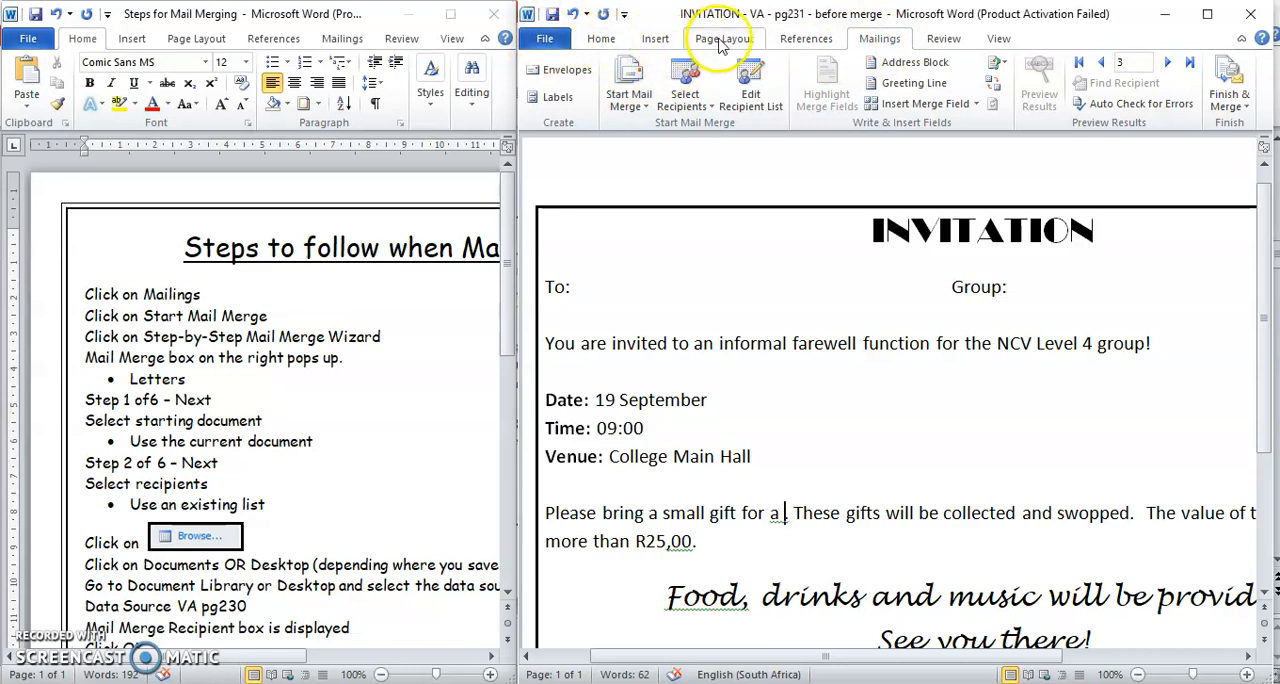
- Start the Step by Step Mail Merge Wizard for Letters using the current document, and advance to recipient selection
click(876, 40)
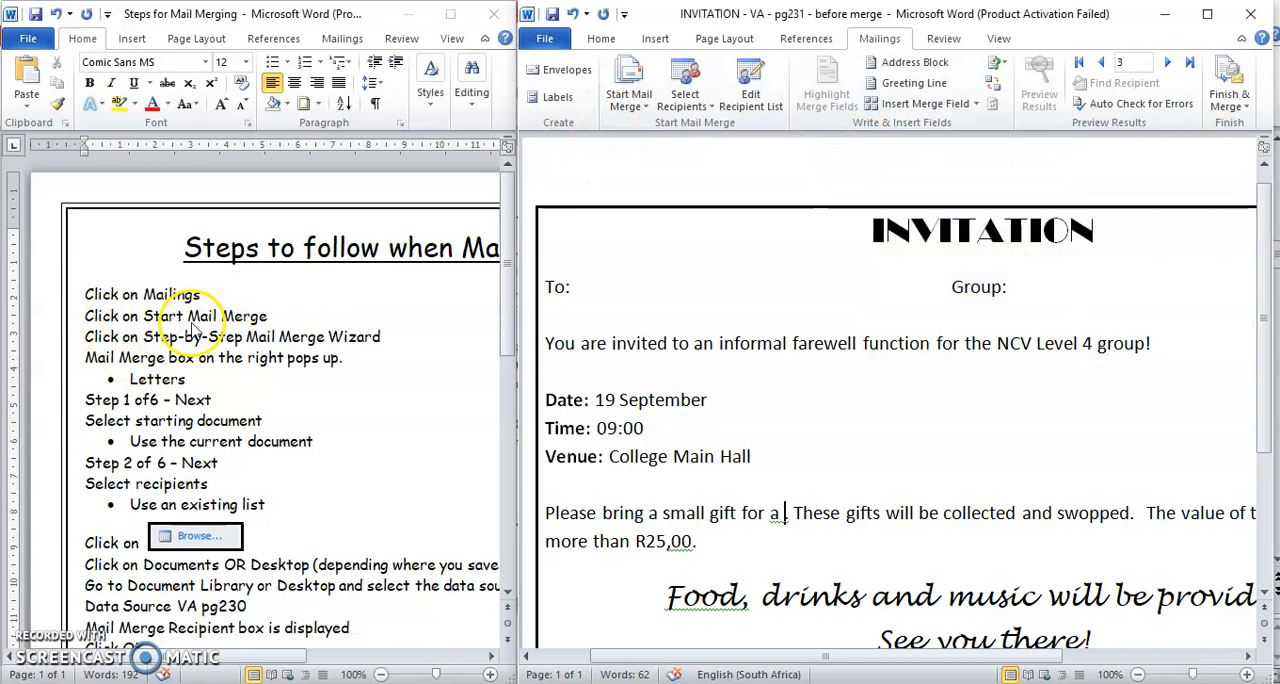
click(623, 109)
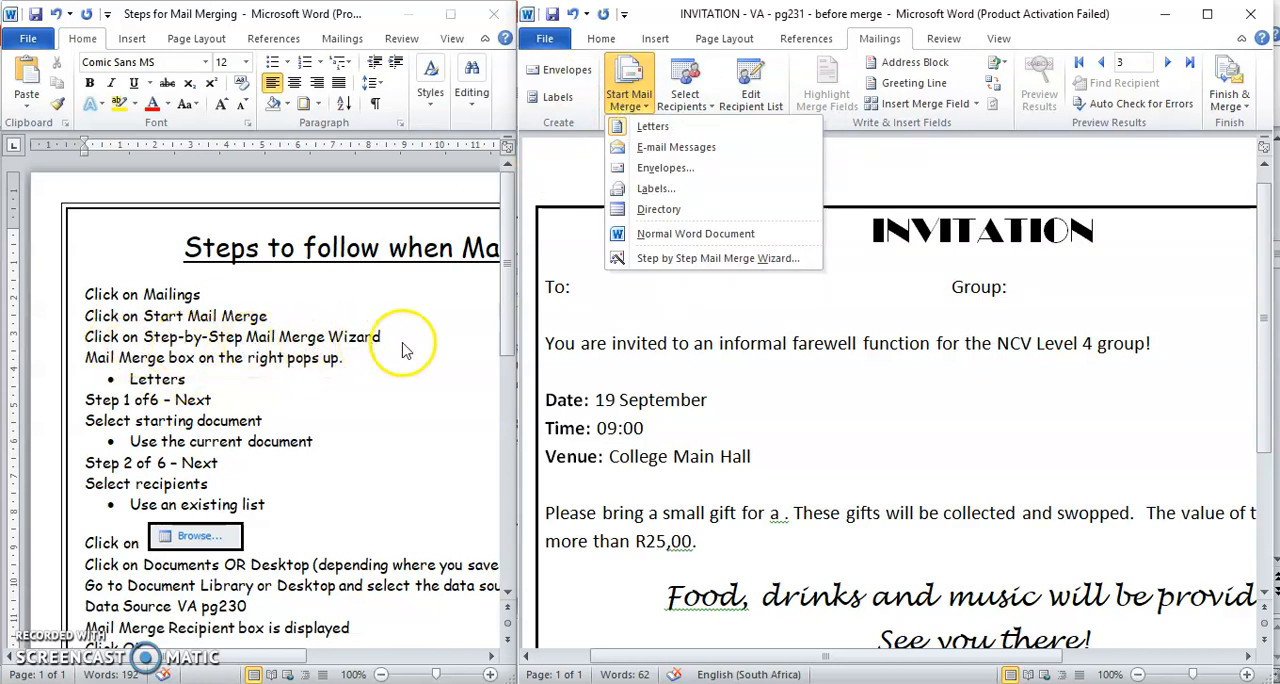
click(688, 259)
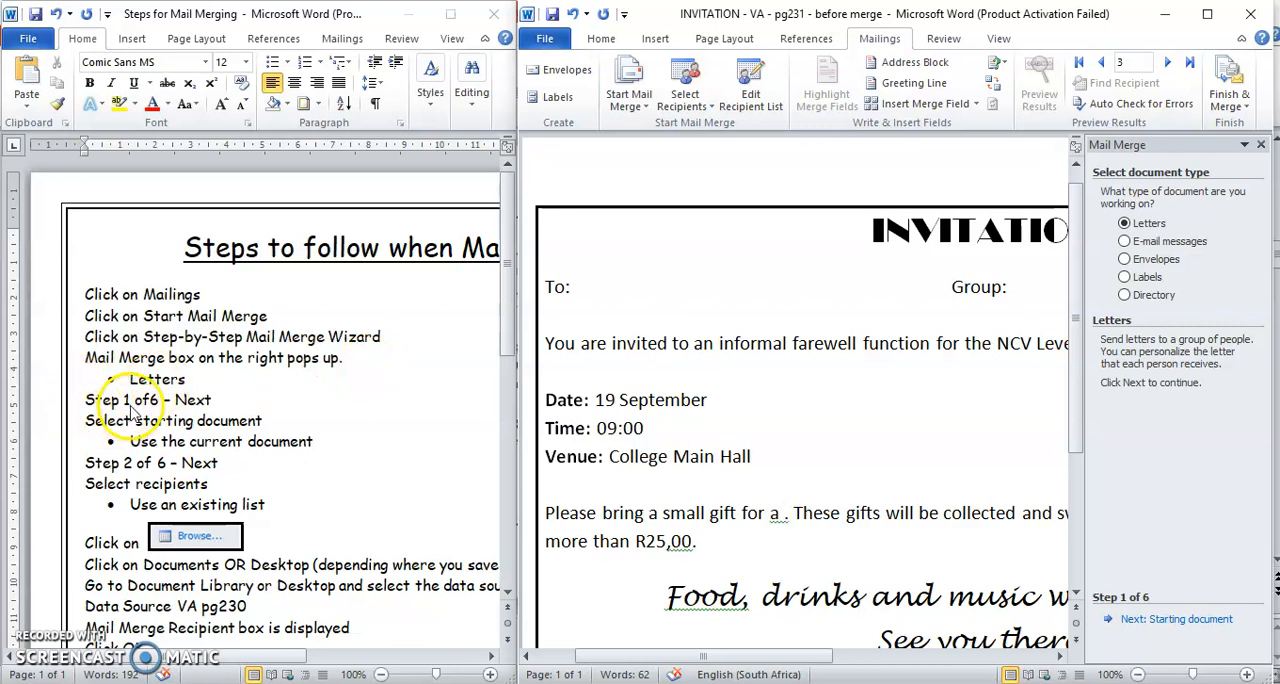
click(1142, 620)
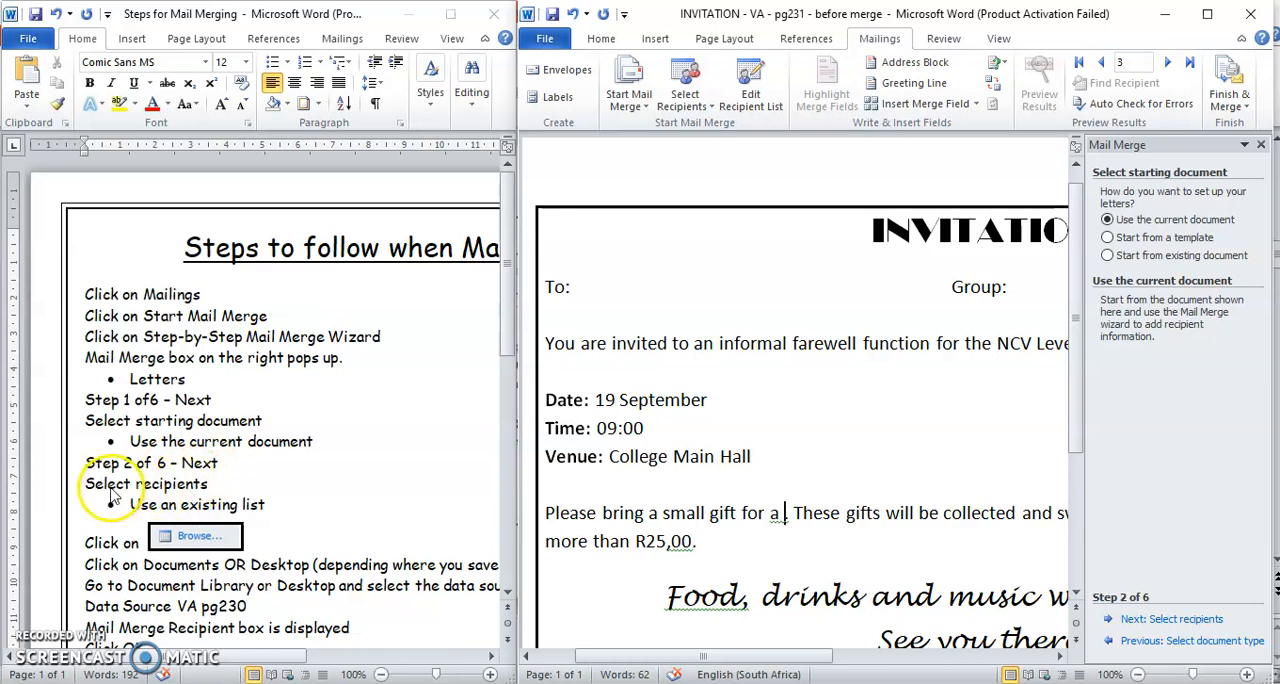
click(1142, 619)
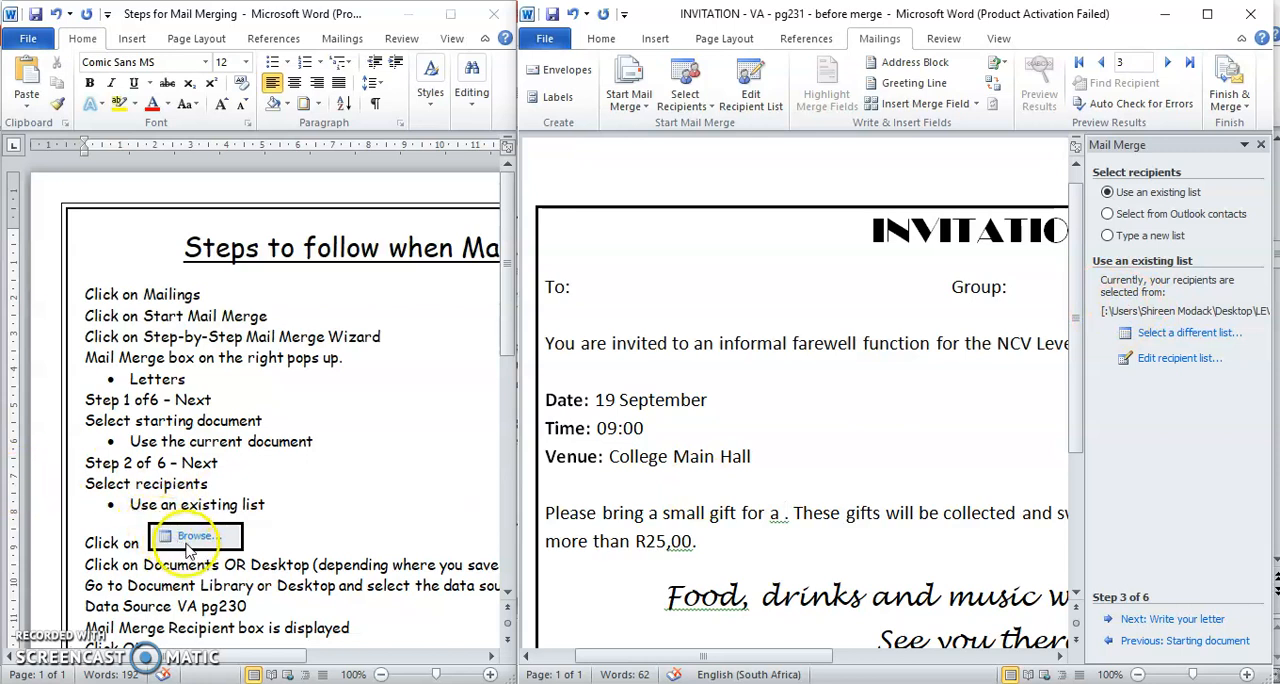
- Browse for a different recipient list in the Desktop folder LEVEL4 > MAIL MERGING
click(1180, 336)
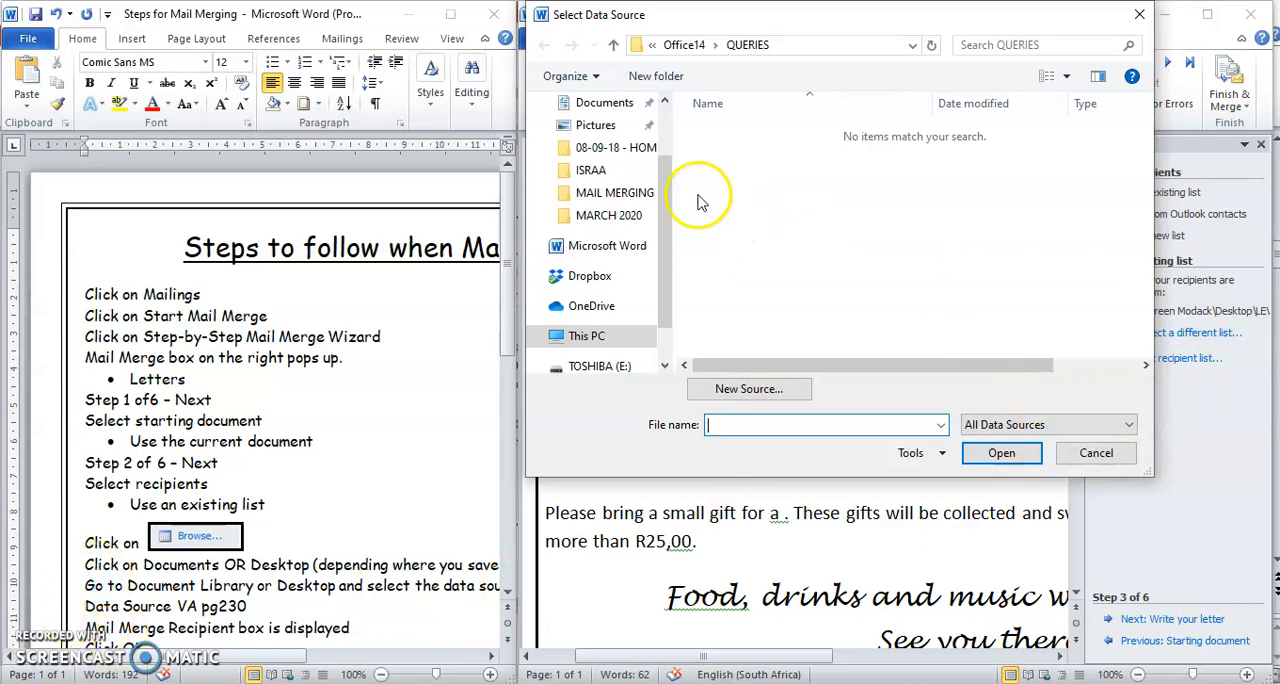
drag(665, 222, 667, 168)
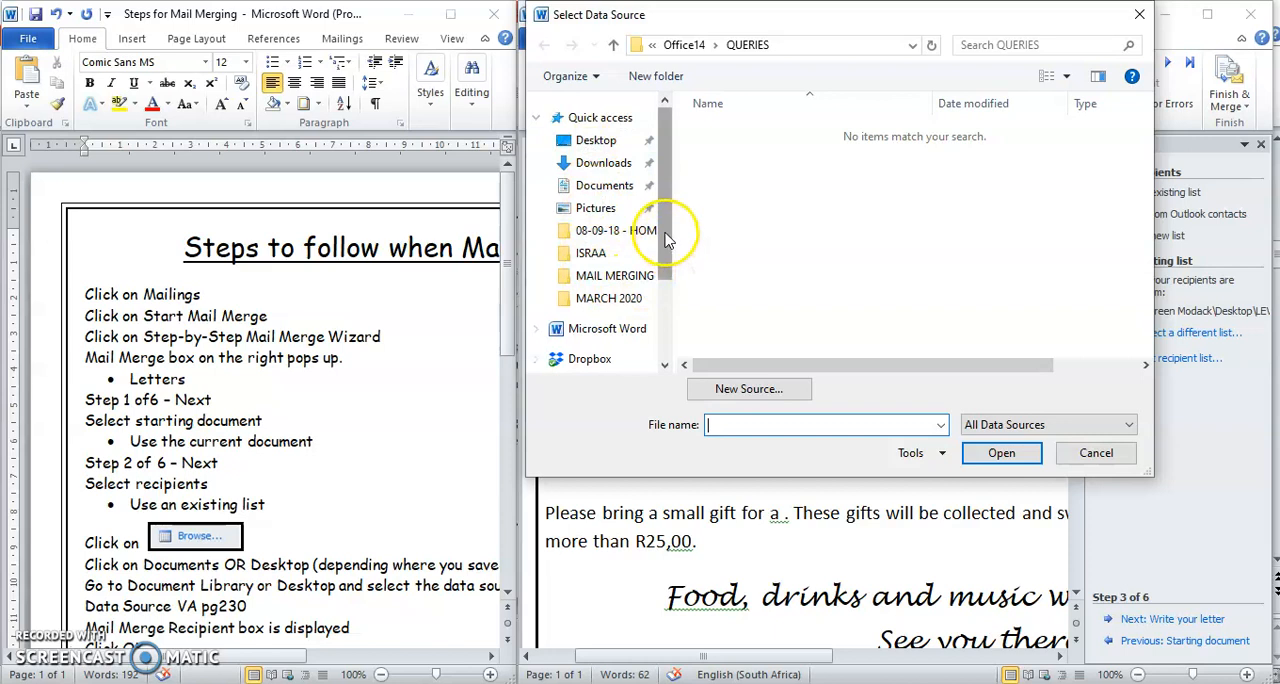
click(628, 198)
click(619, 146)
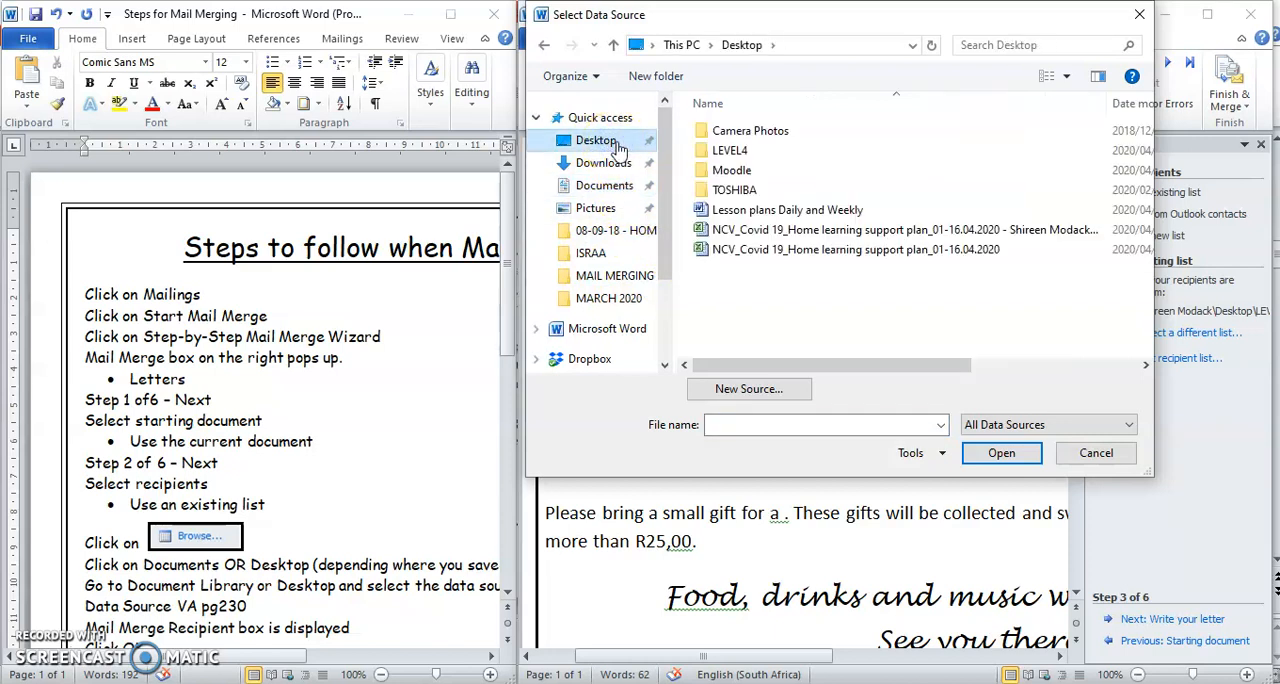
click(743, 154)
double_click(743, 152)
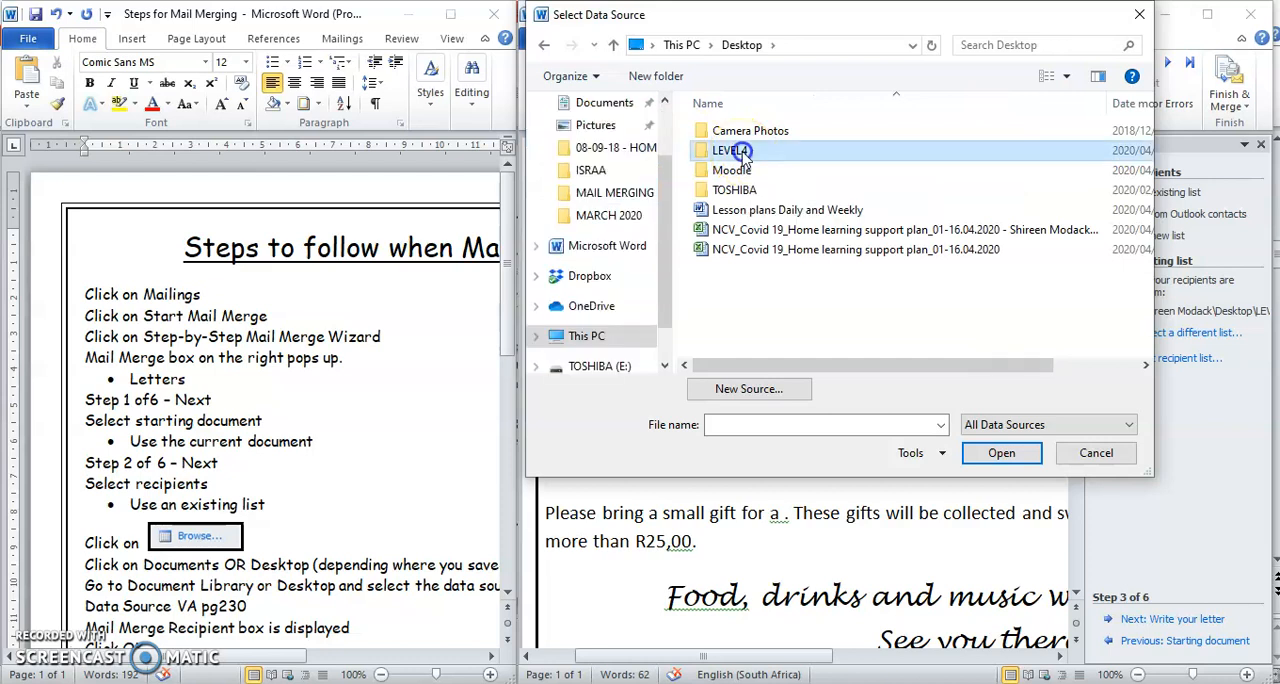
double_click(745, 140)
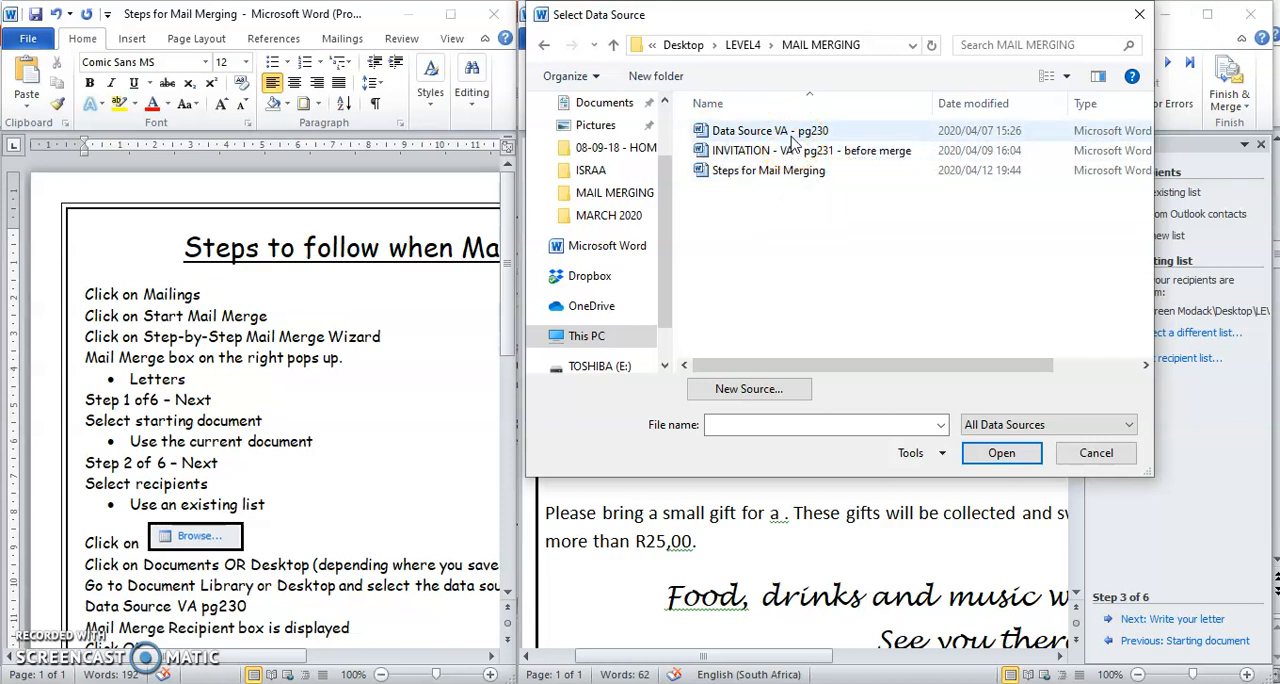
- Use Data Source VA - pg230 as the recipient list and accept all its mail merge recipients
click(988, 460)
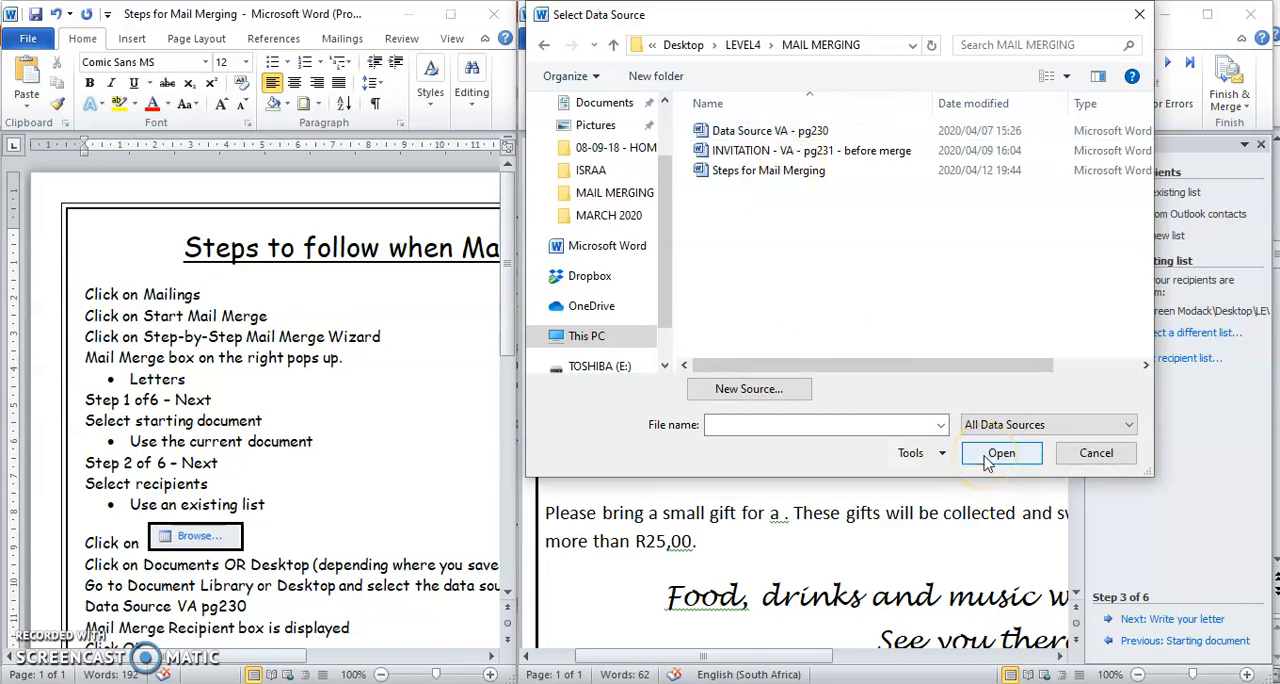
click(988, 460)
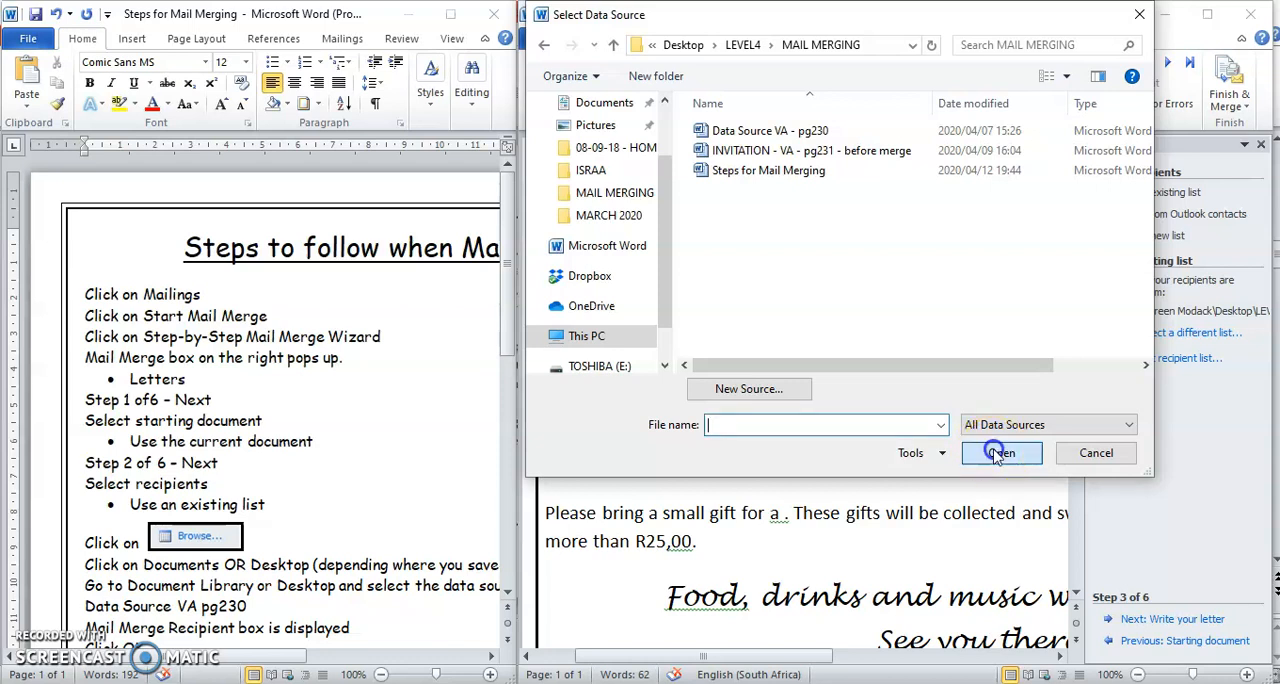
click(745, 131)
click(1005, 460)
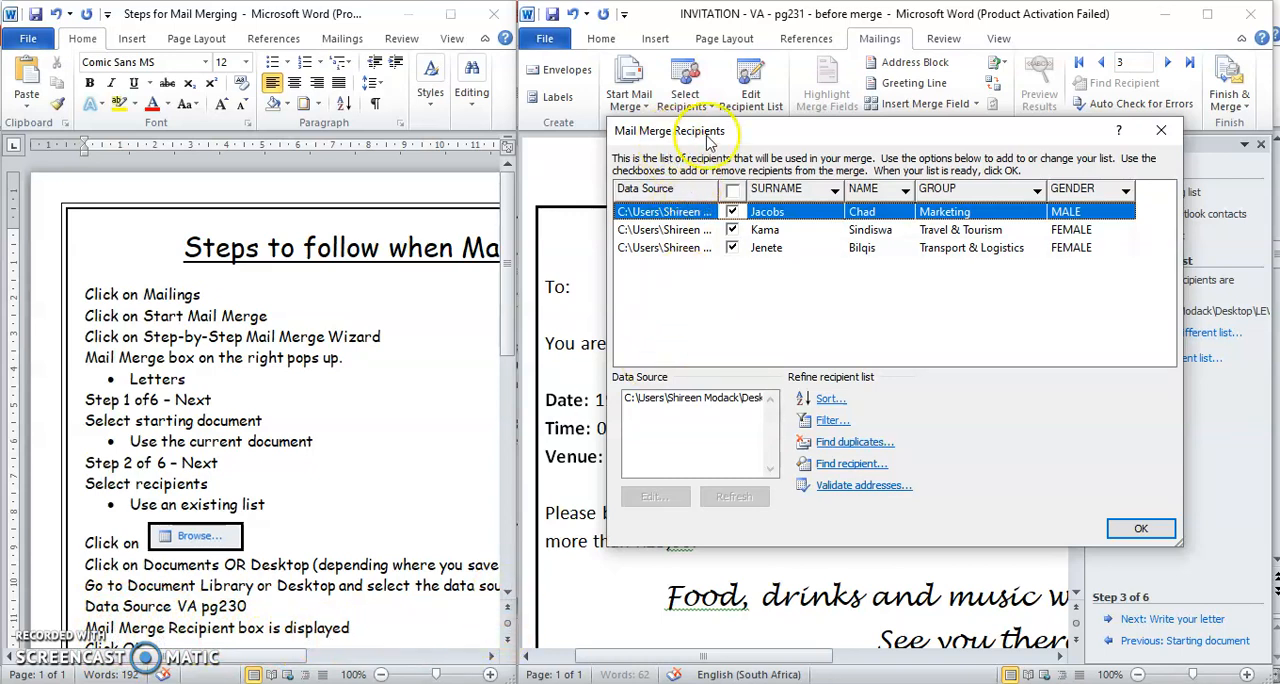
click(1141, 529)
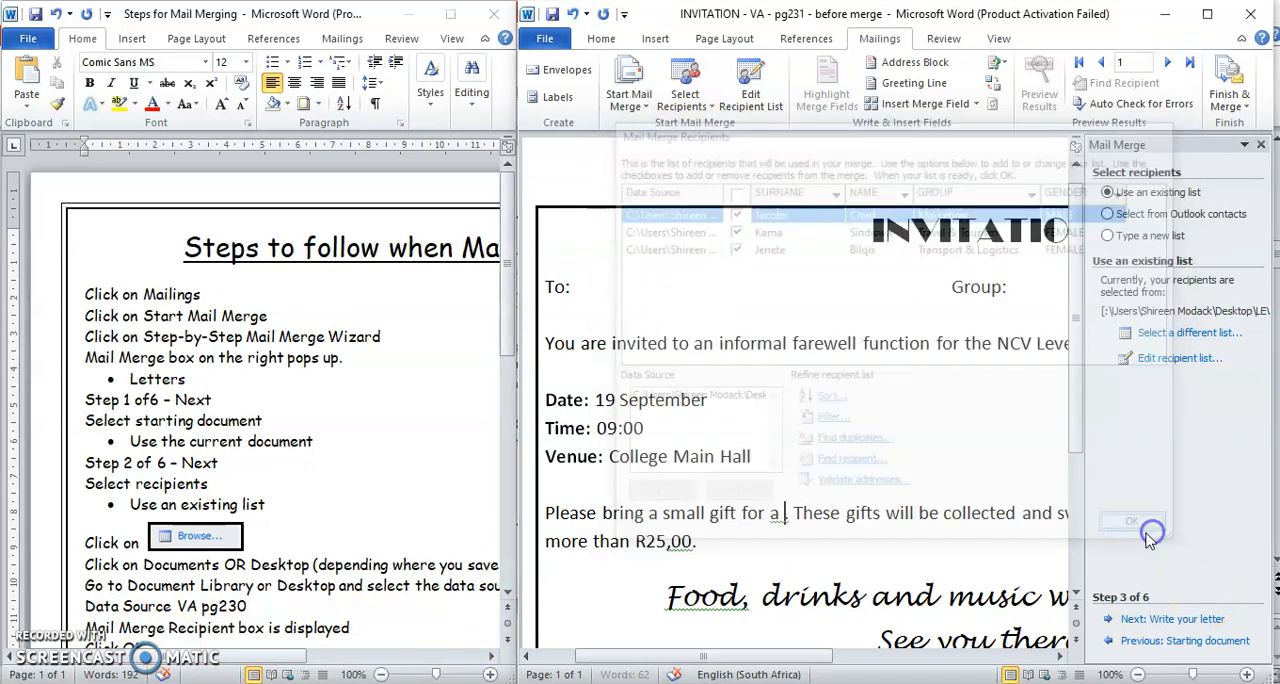
- Insert the NAME merge field after "To:" in the invitation, following the merge field instructions in the steps document
click(507, 594)
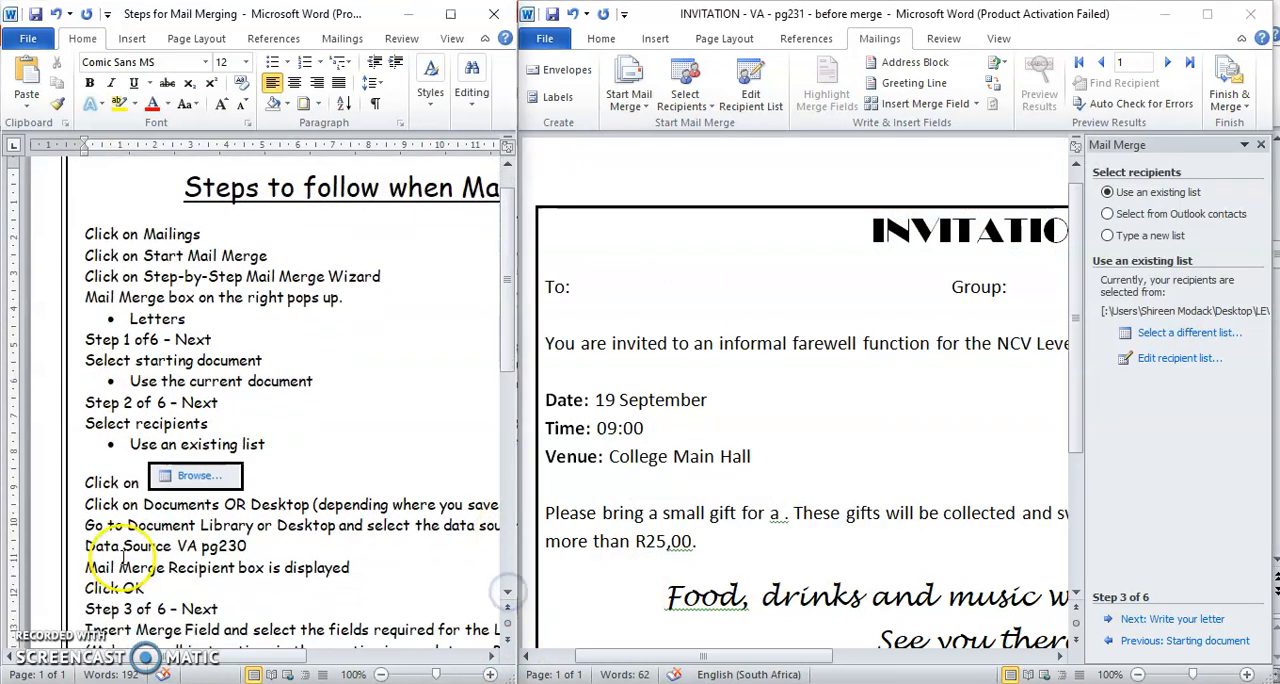
click(509, 595)
drag(509, 595, 509, 595)
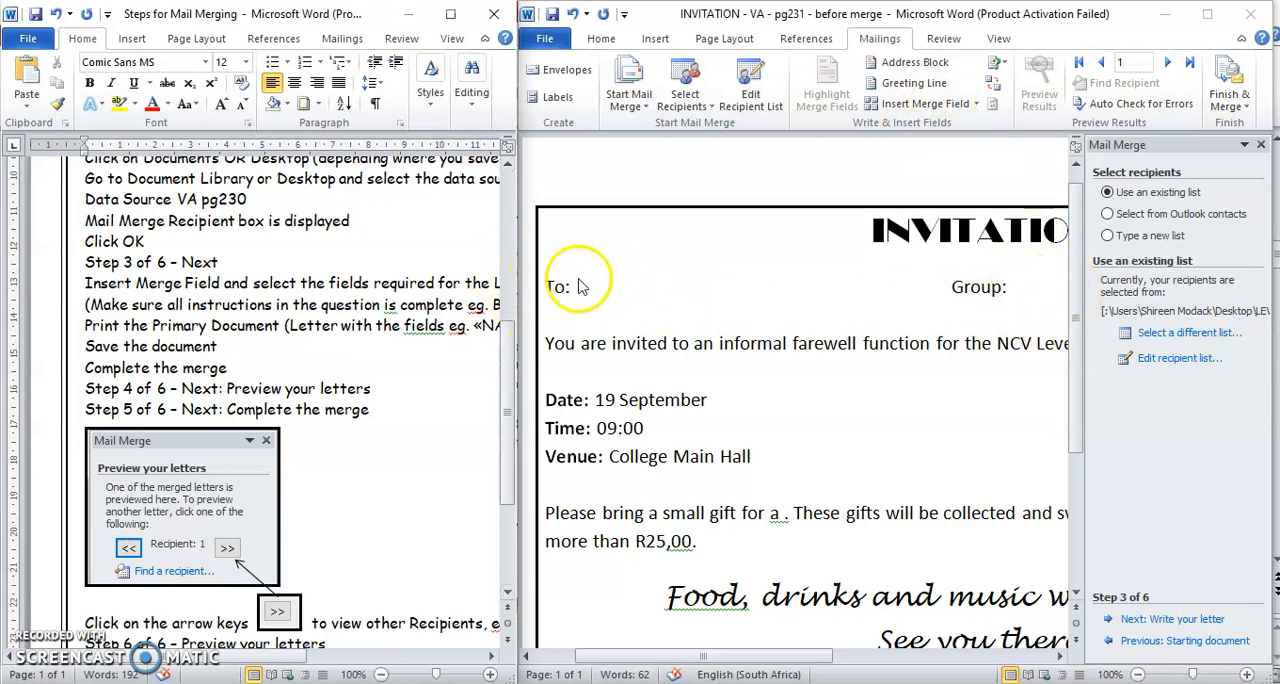
click(921, 108)
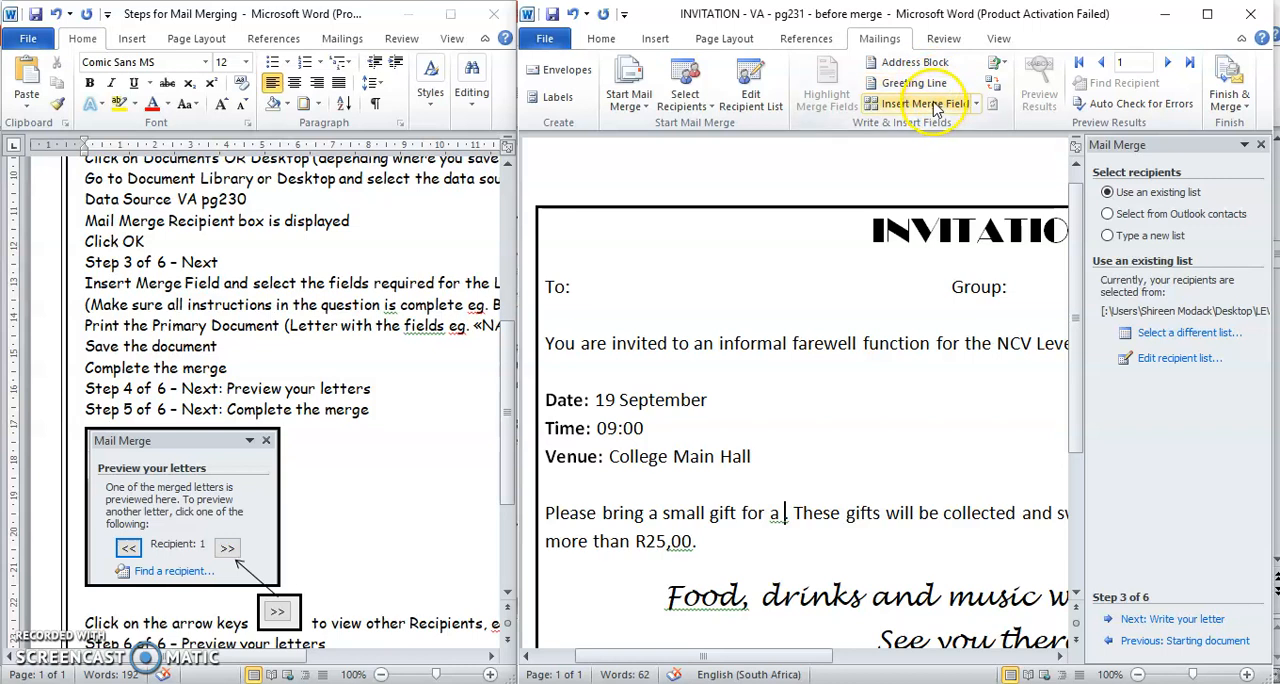
click(567, 290)
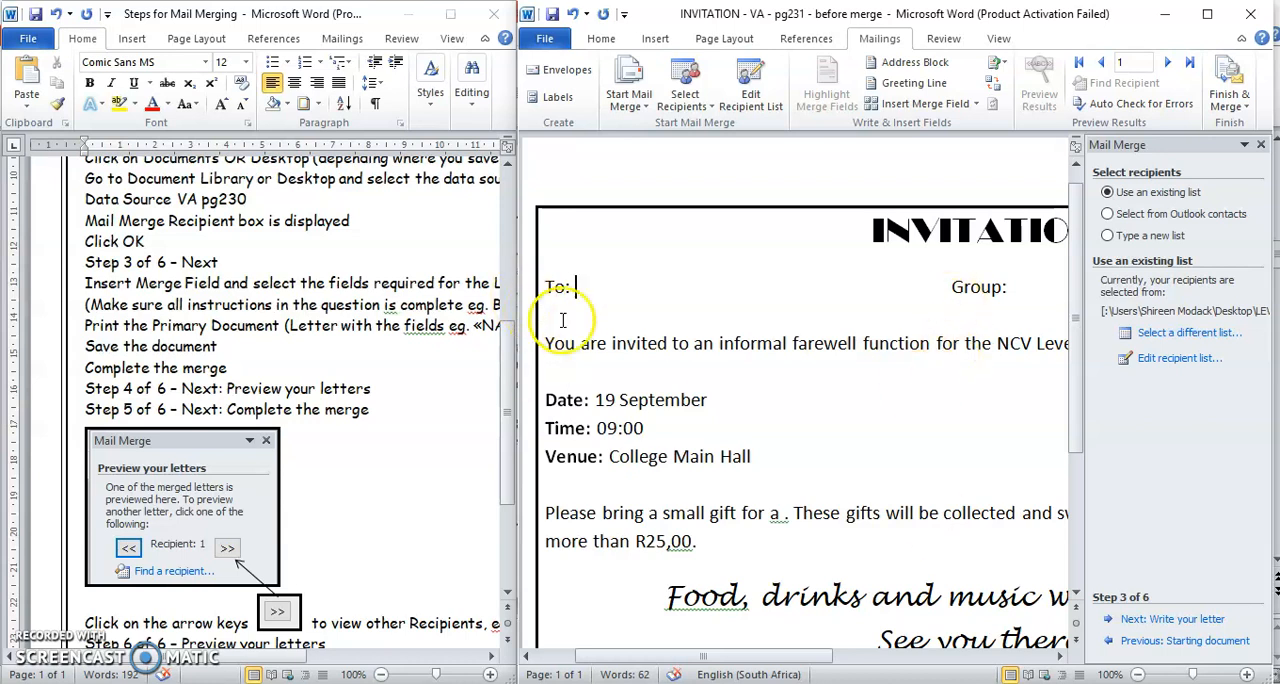
click(903, 105)
click(792, 268)
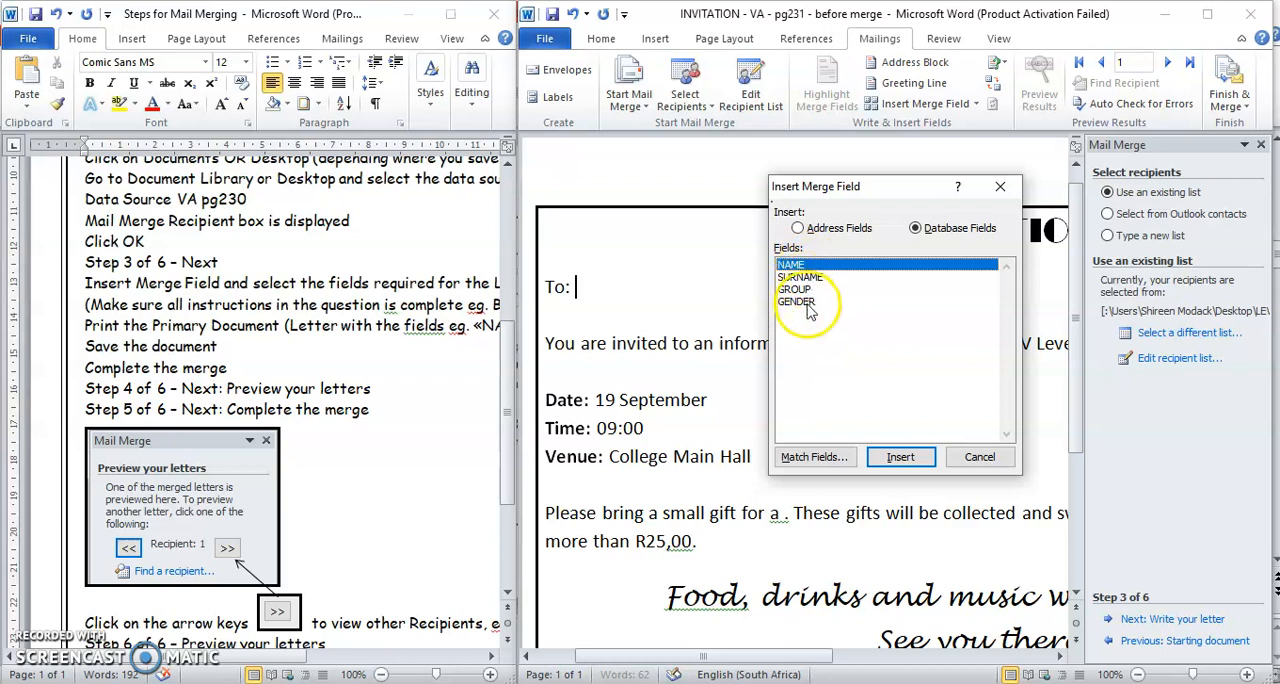
click(901, 457)
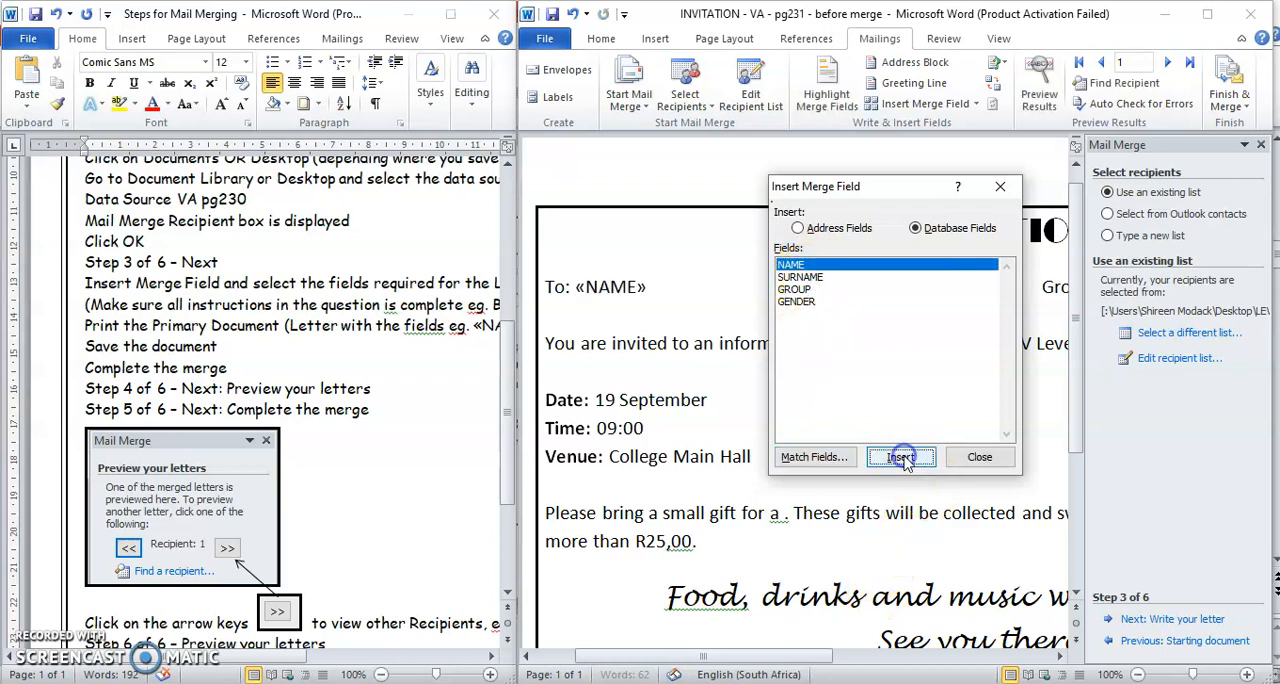
click(979, 457)
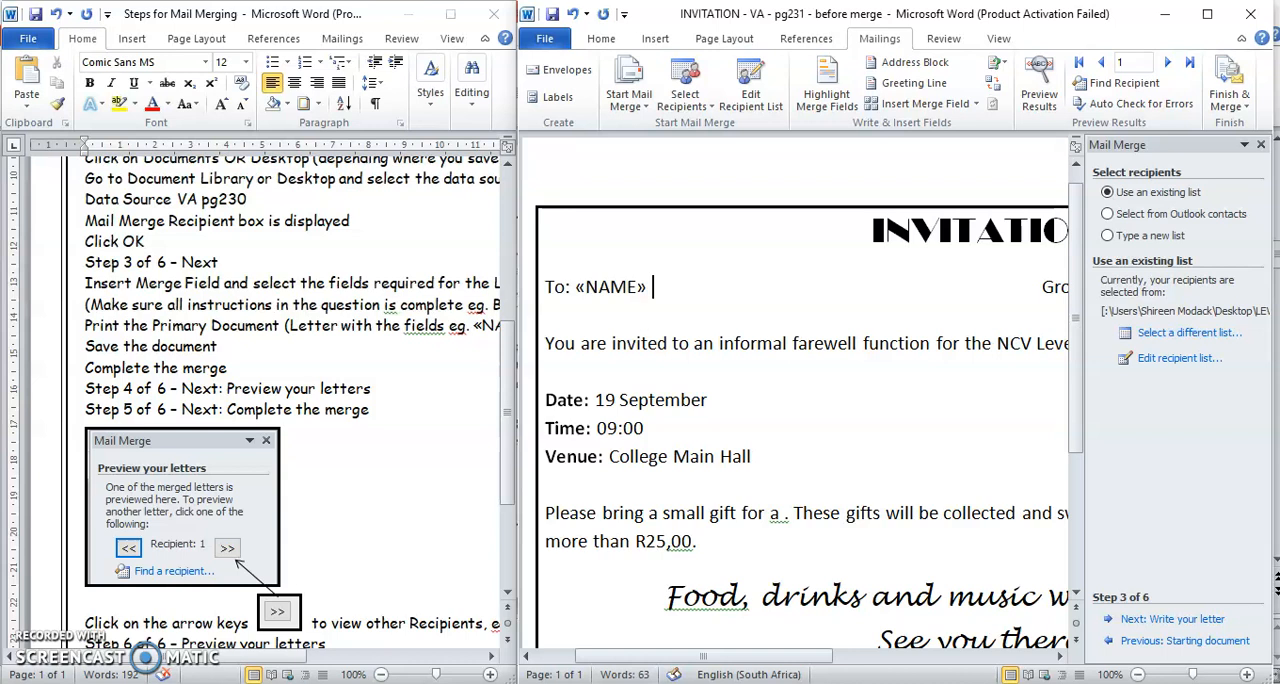
- Insert the SURNAME merge field after the NAME field, separated by a space
click(918, 103)
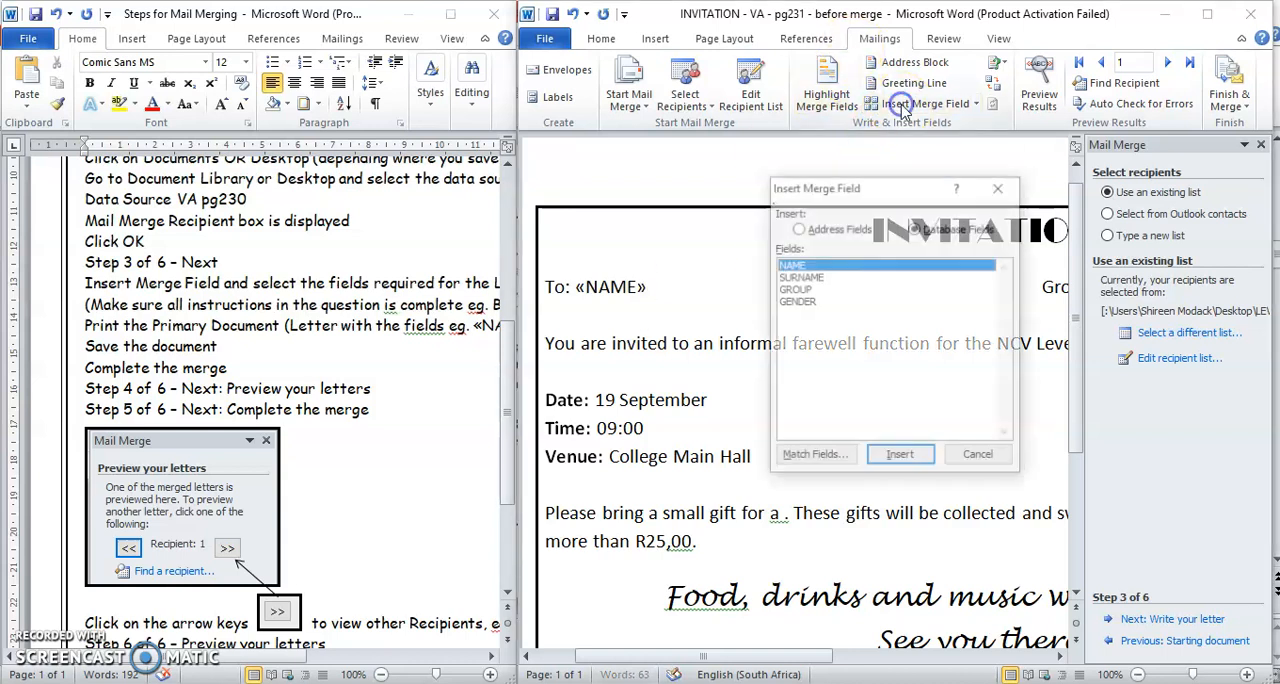
click(800, 277)
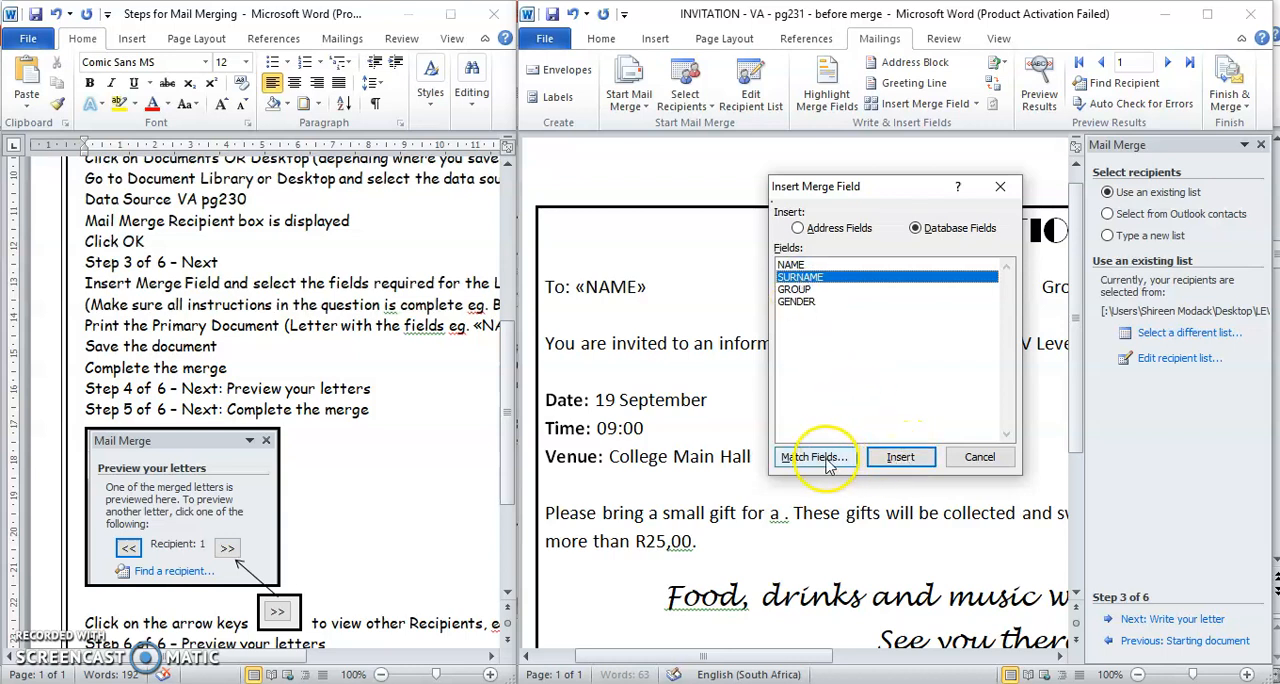
click(901, 458)
click(979, 457)
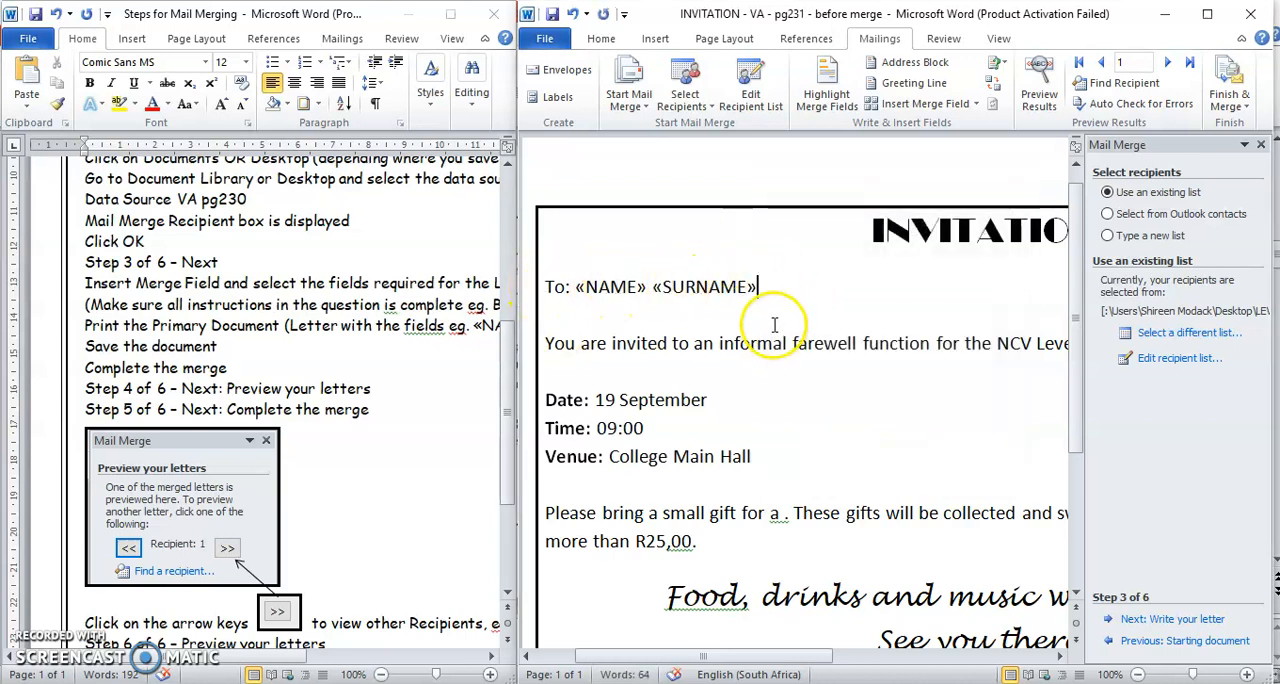
- Insert the GROUP merge field after "Group:" in the invitation
drag(793, 661, 923, 660)
click(920, 287)
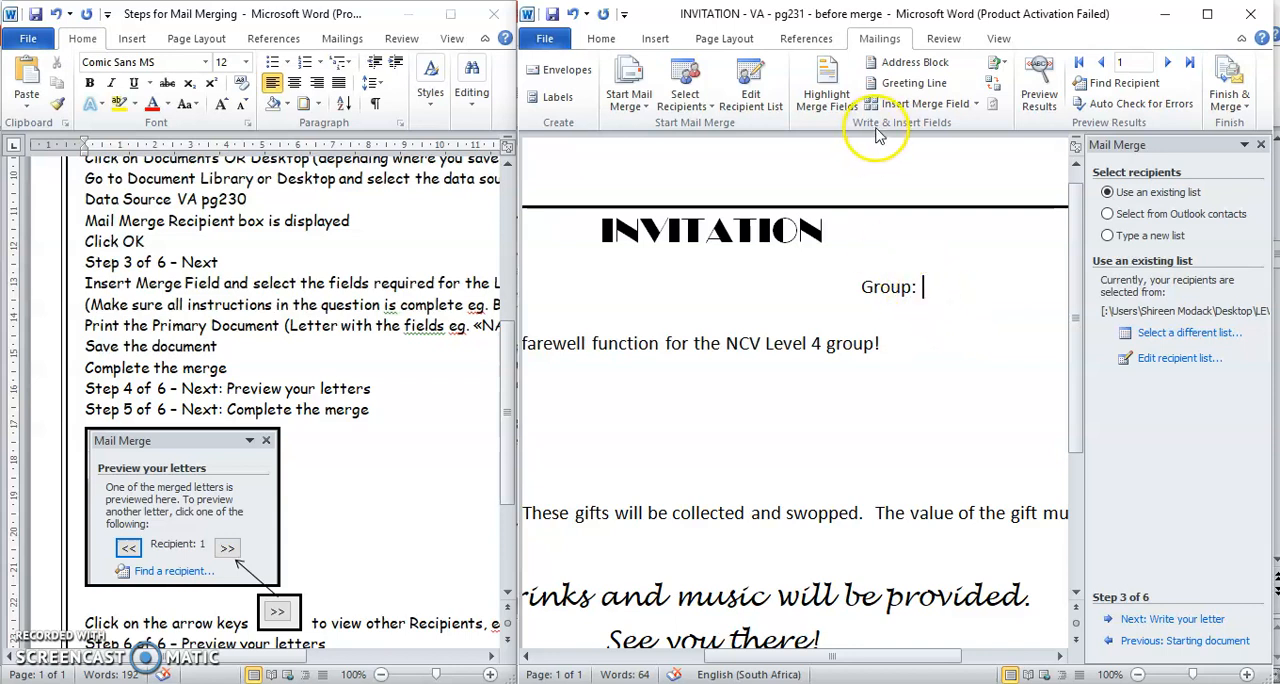
click(905, 103)
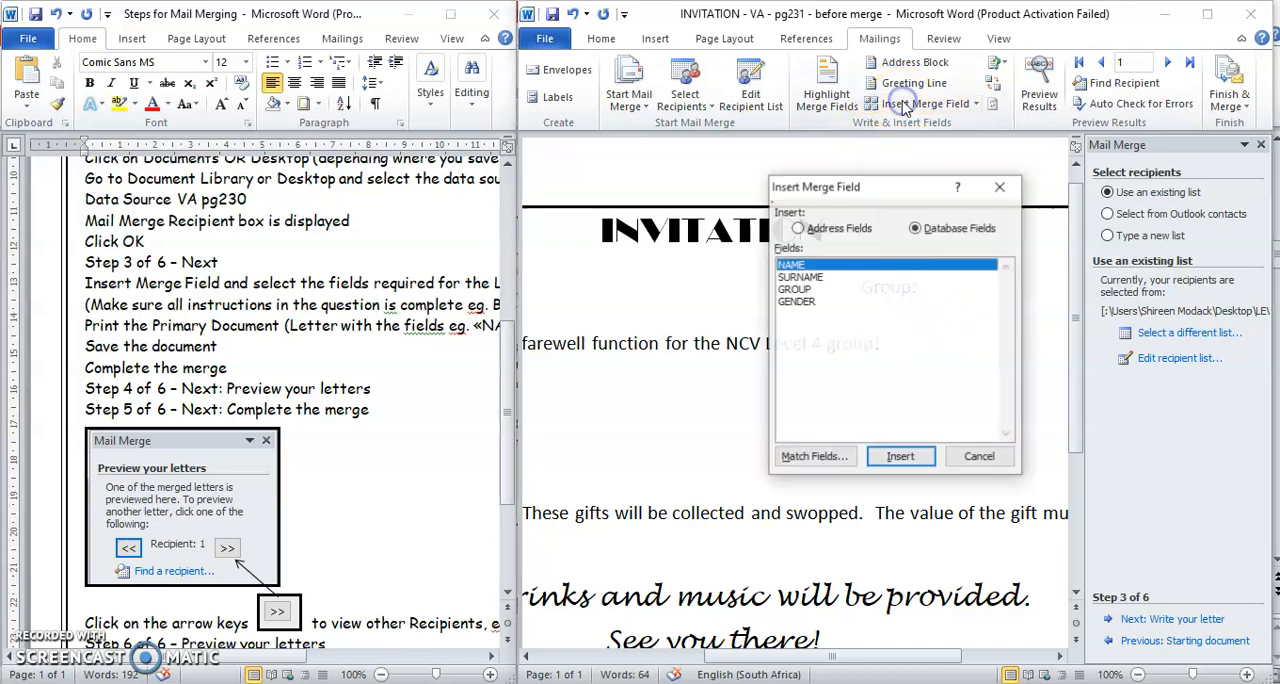
click(798, 289)
click(900, 456)
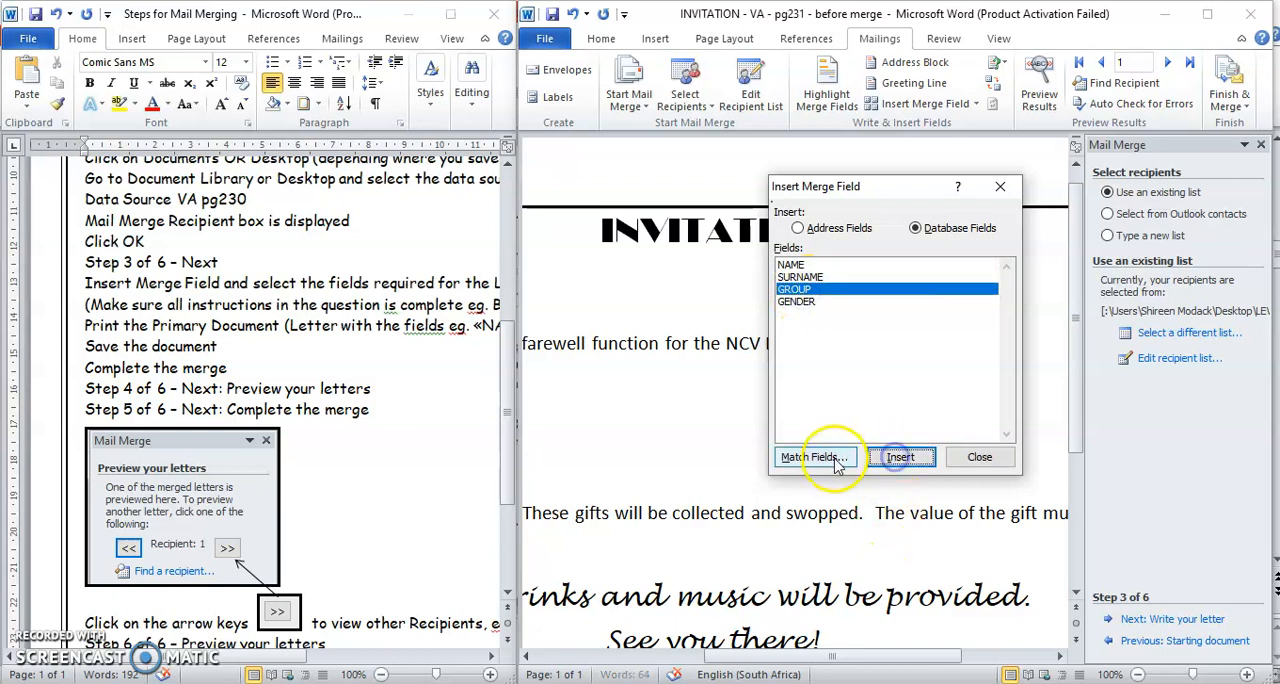
click(979, 456)
- Insert the GENDER merge field before the full stop in "Please bring a small gift for a ."
drag(944, 667, 824, 662)
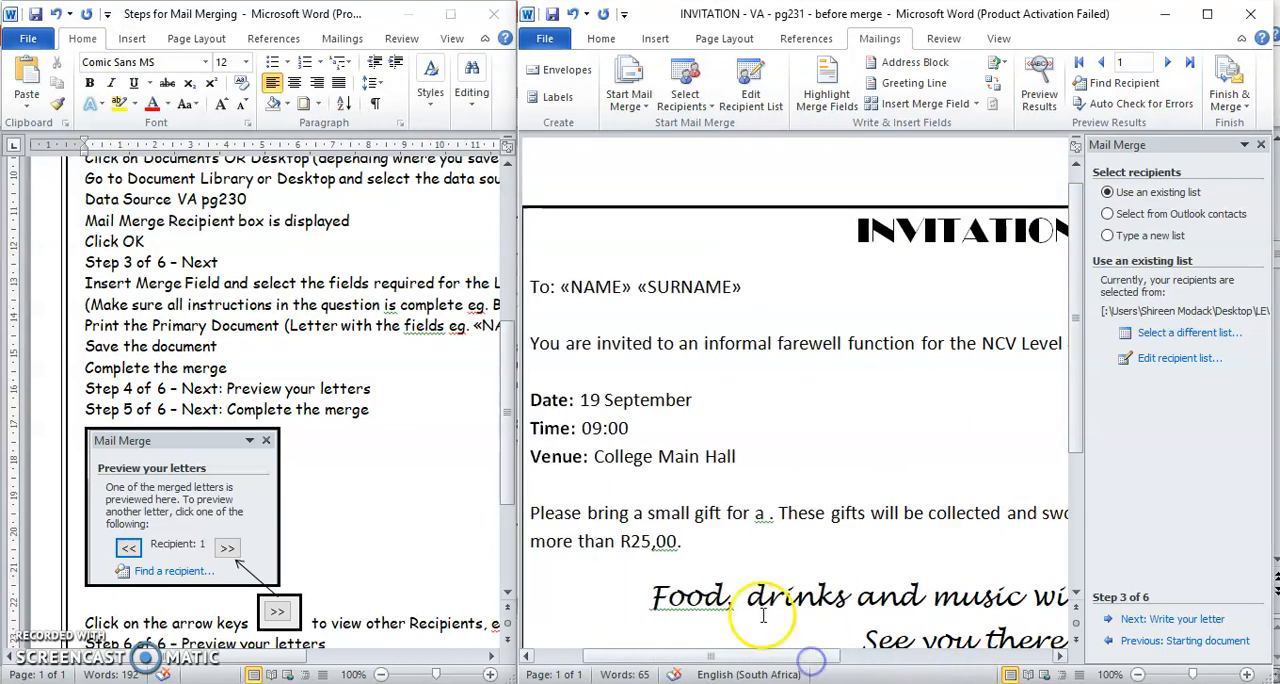
click(766, 514)
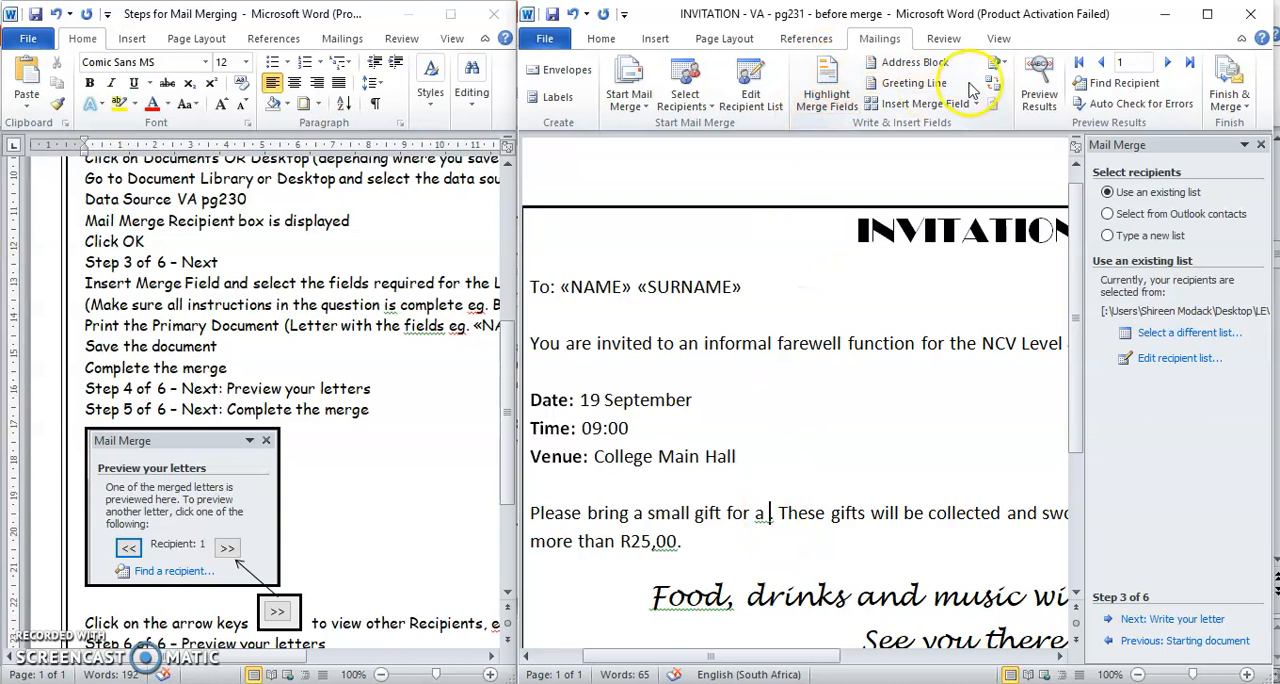
click(905, 104)
click(810, 301)
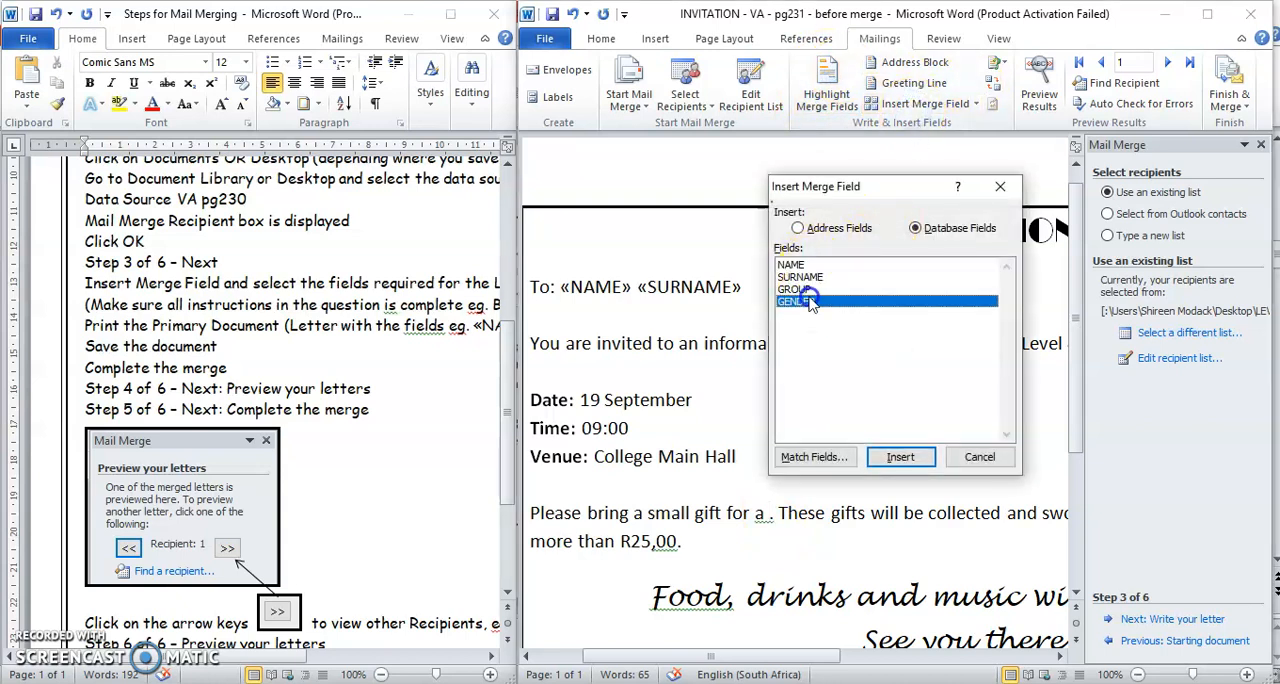
click(900, 458)
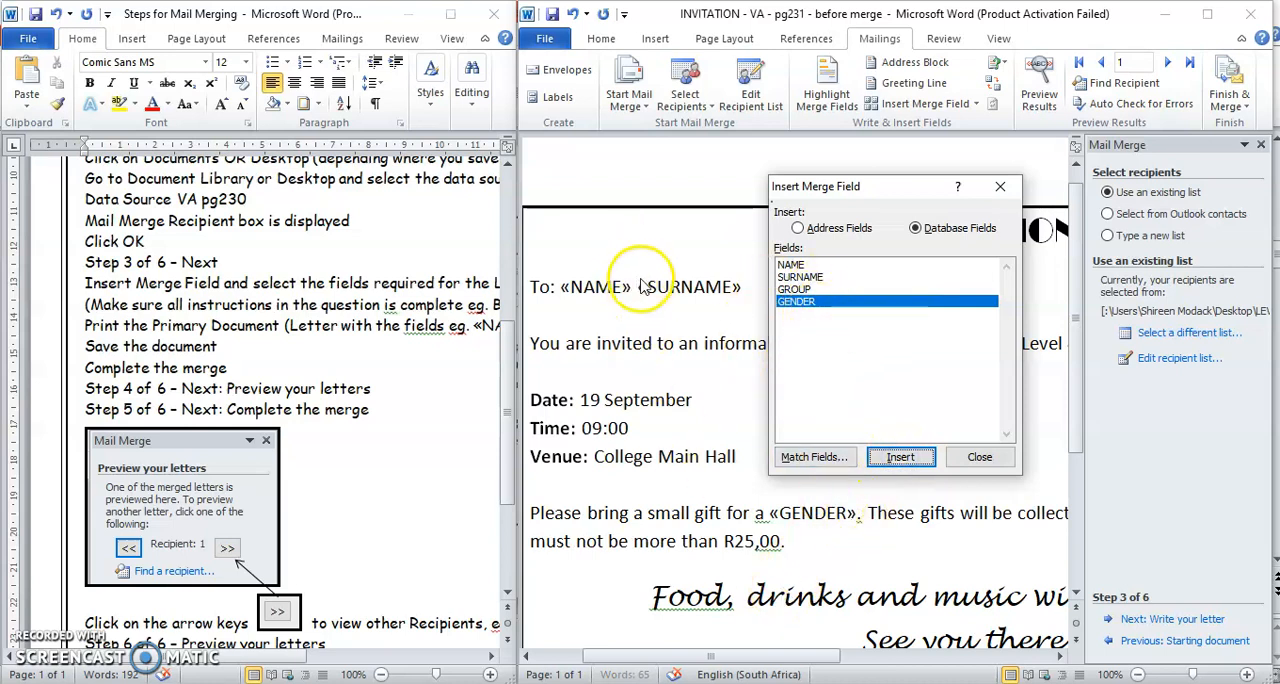
click(986, 455)
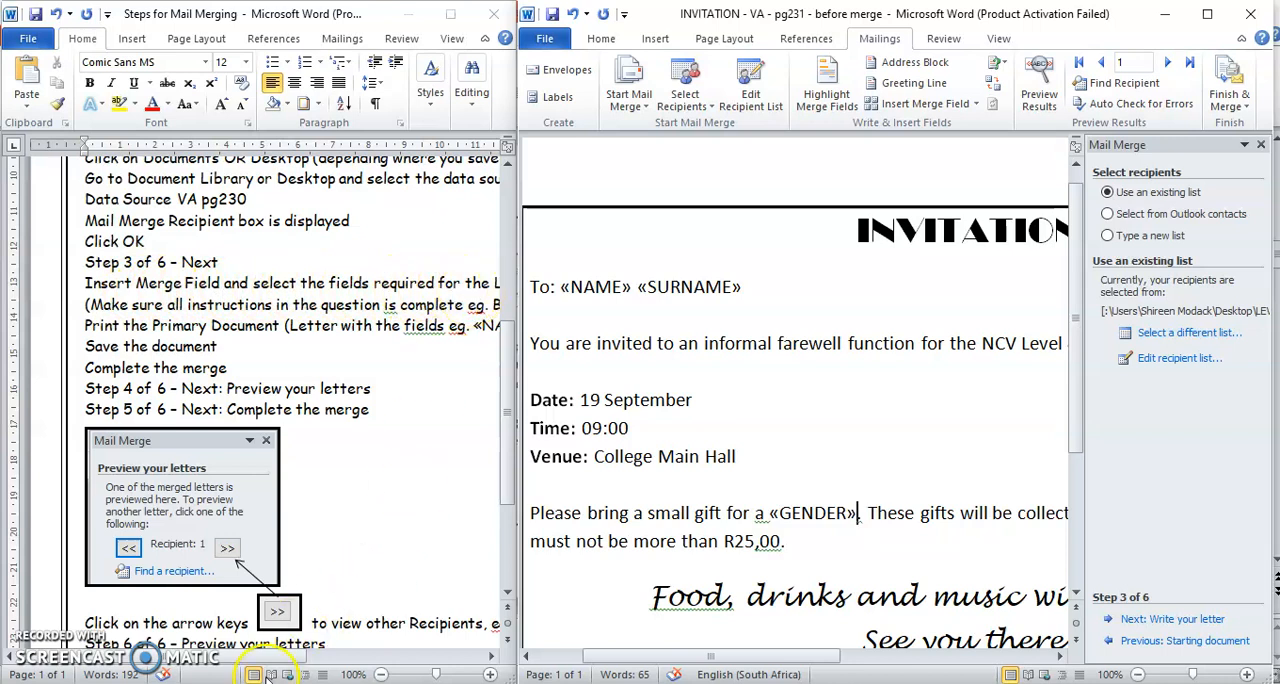
- Read the instructions on checking and printing the primary document, and view the invitation's print preview and settings without printing
drag(266, 657, 345, 656)
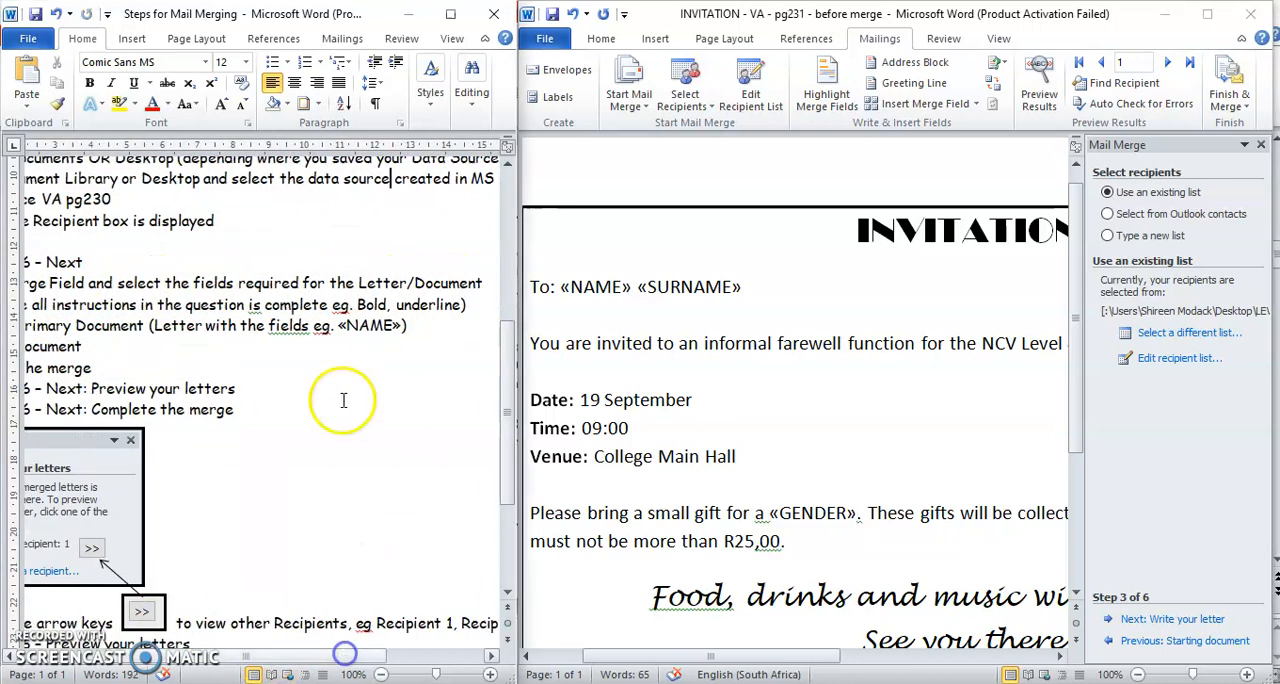
drag(251, 657, 195, 657)
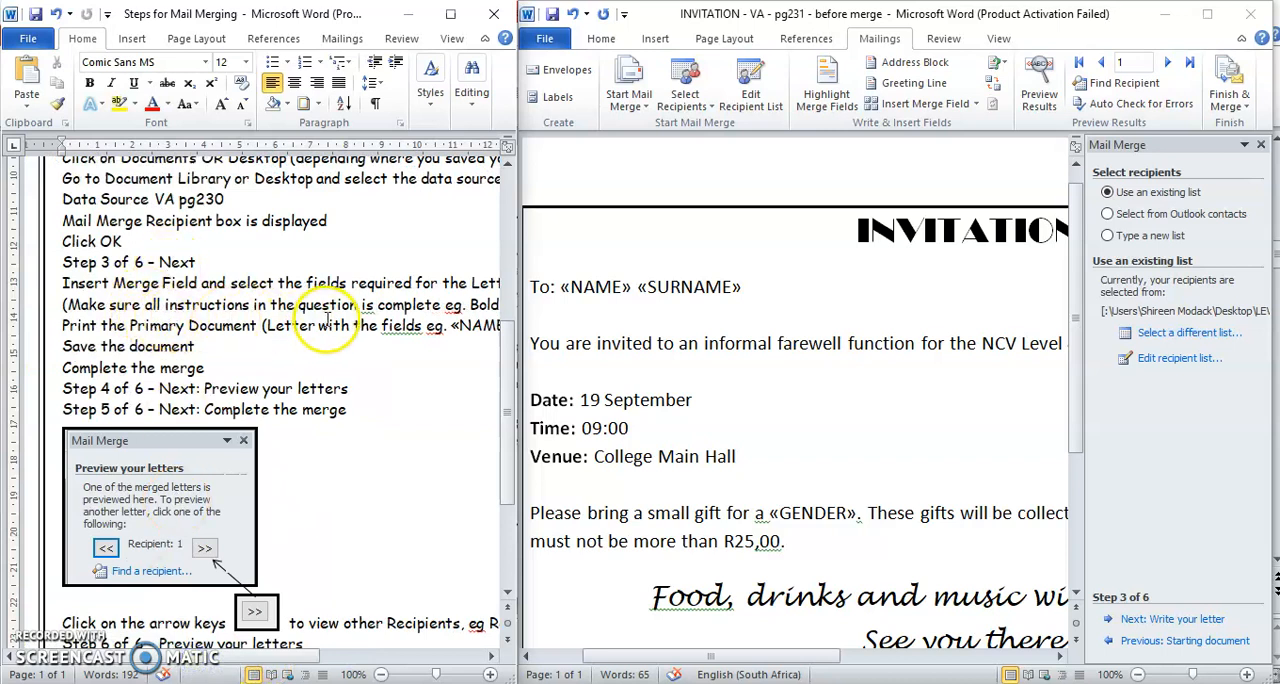
drag(266, 658, 325, 657)
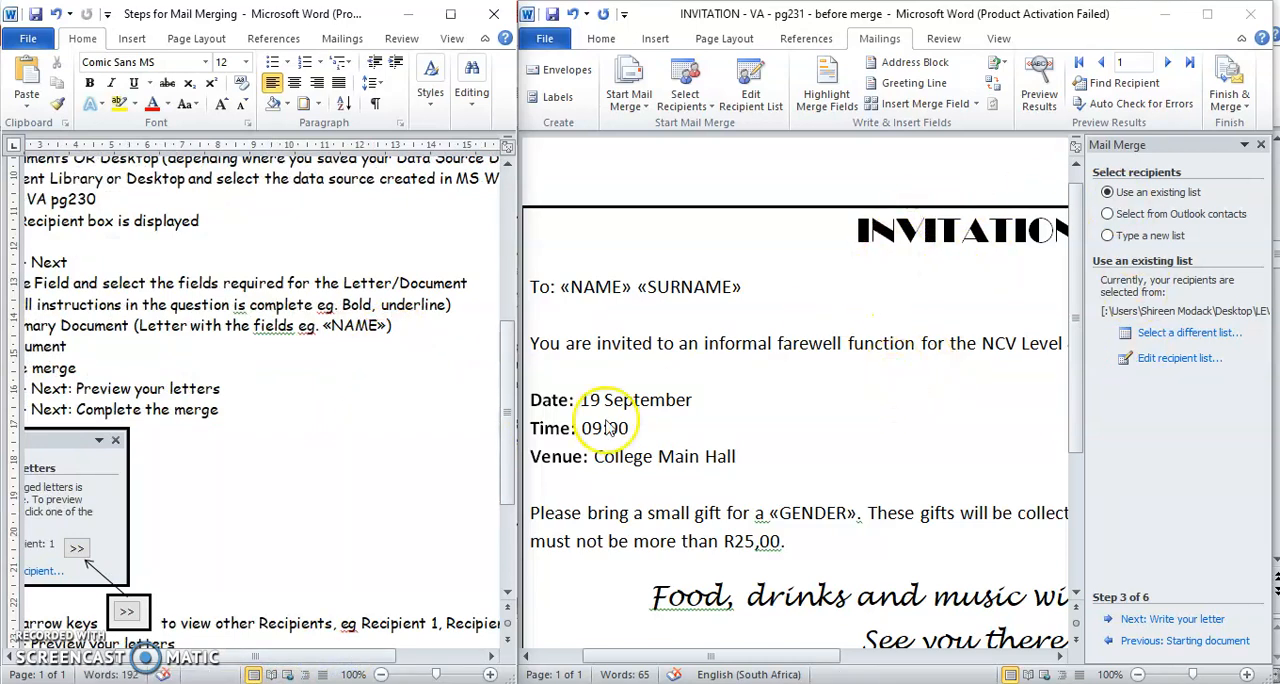
drag(312, 660, 224, 659)
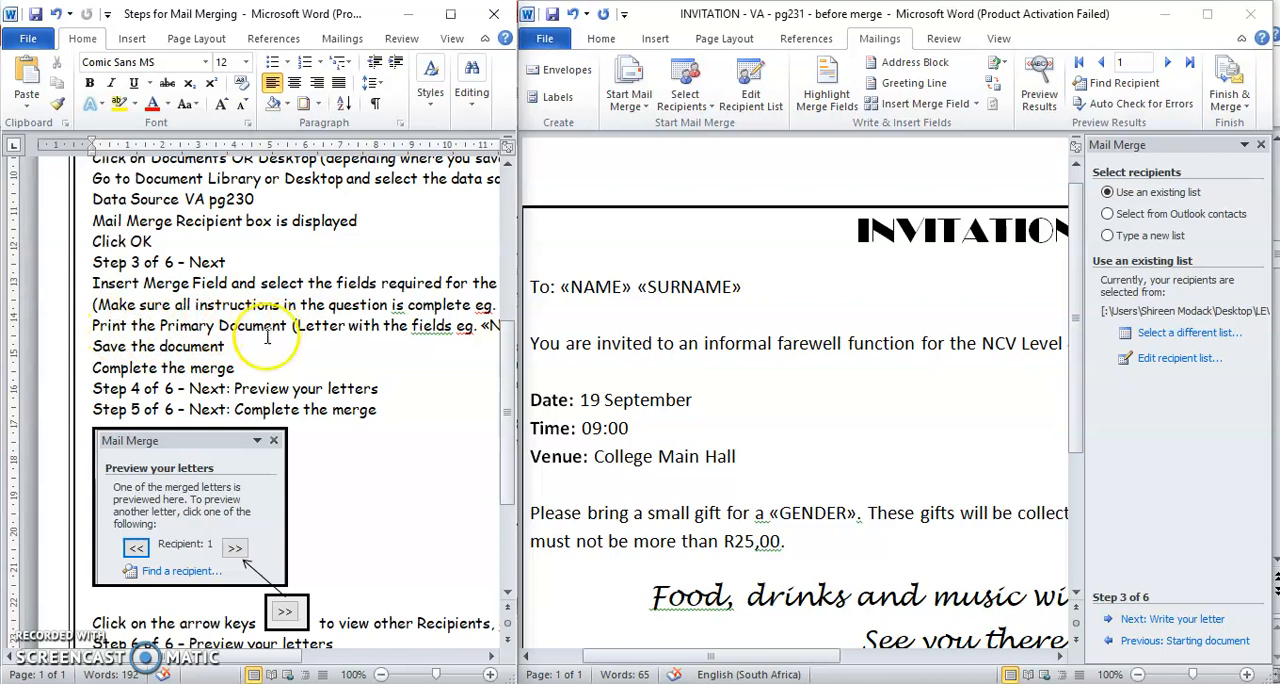
click(808, 385)
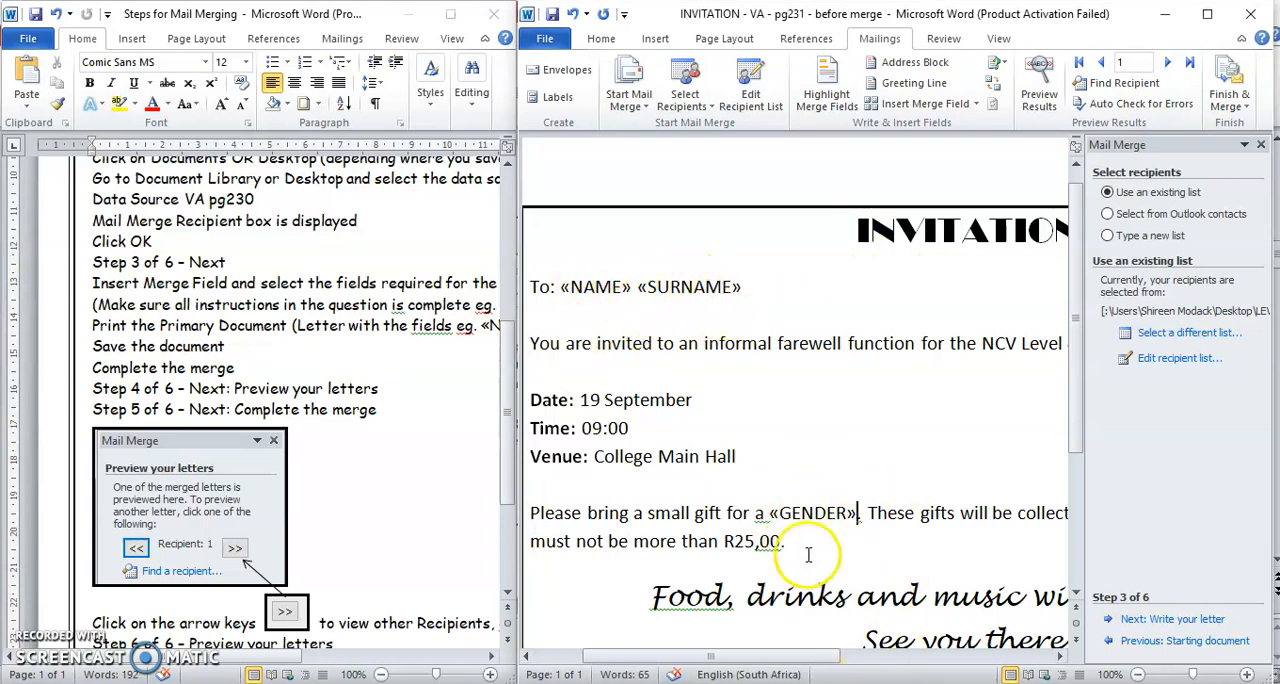
click(544, 40)
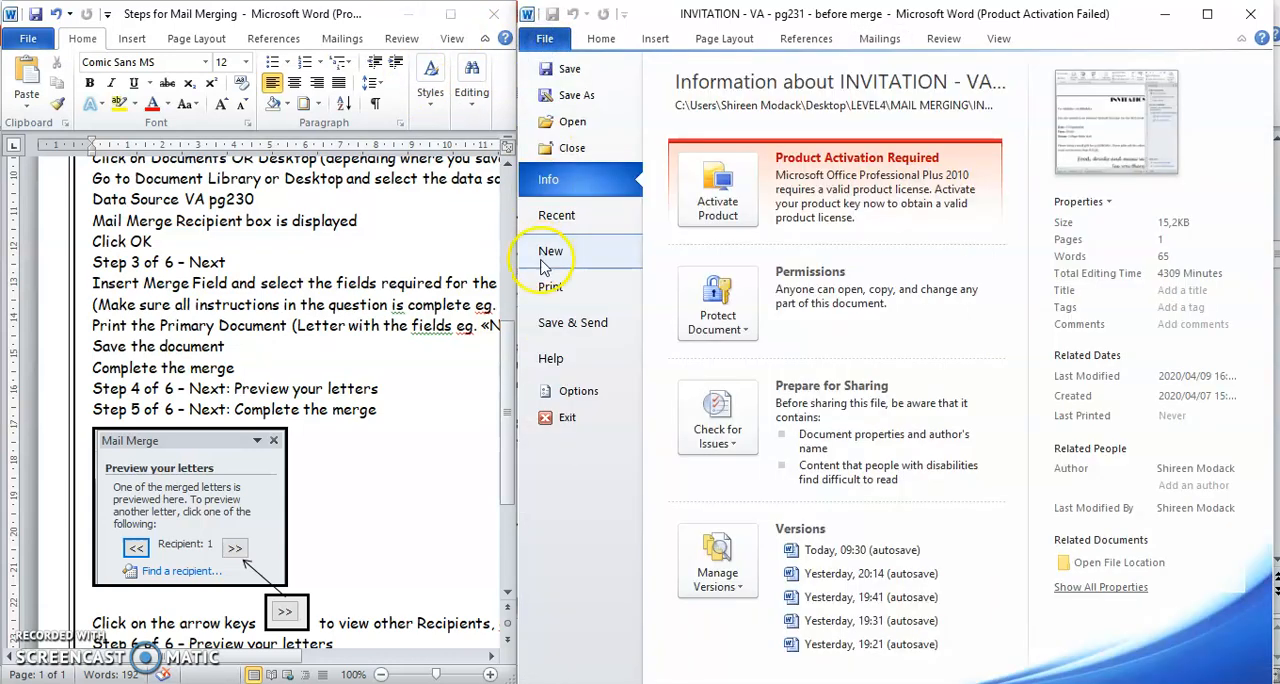
click(545, 288)
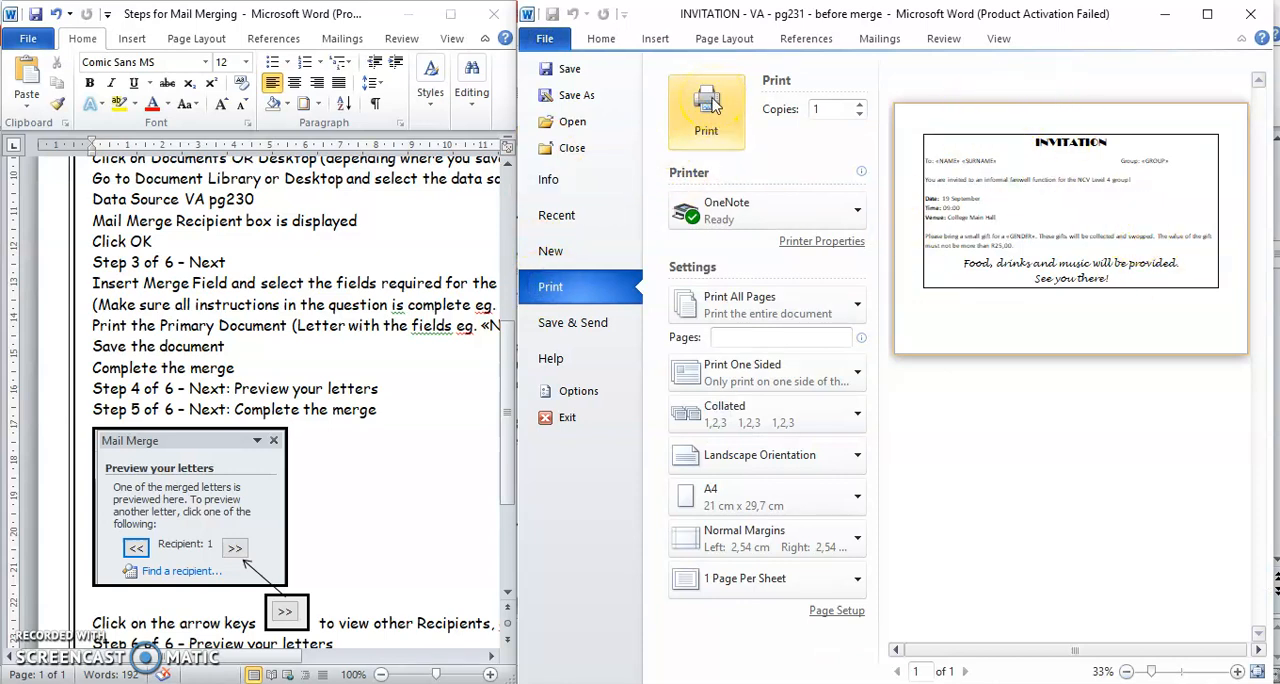
click(541, 38)
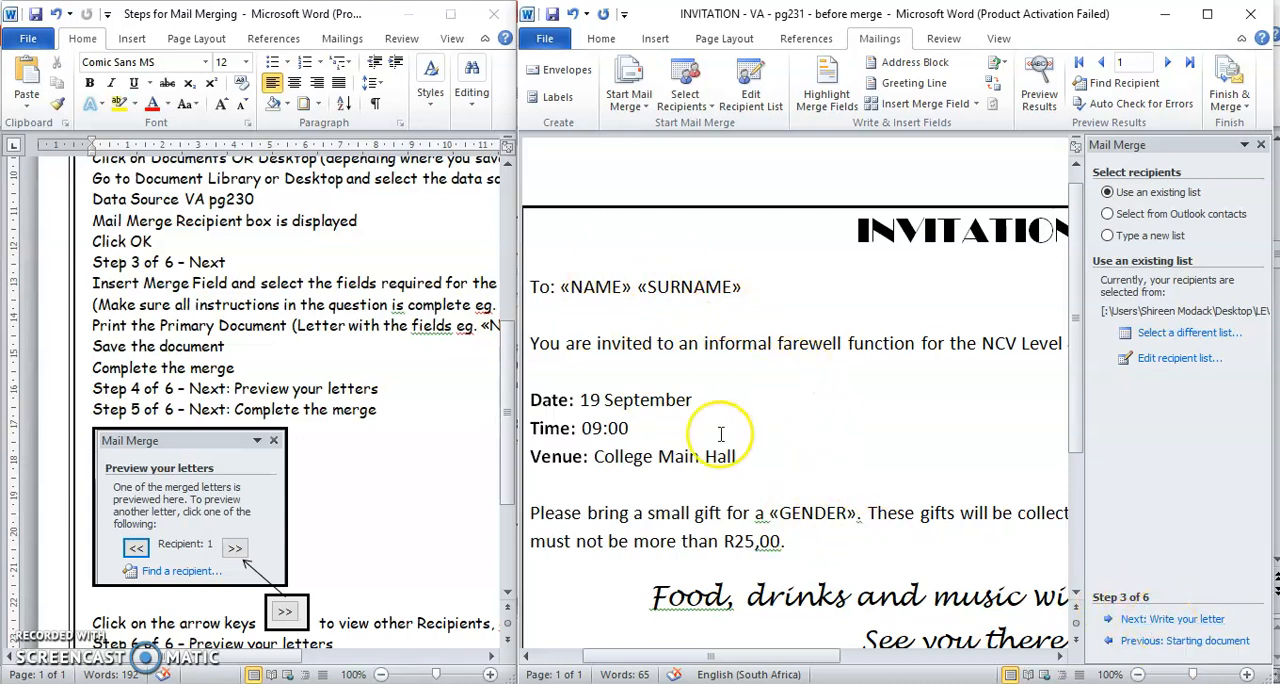
- Advance the Mail Merge wizard to previewing the letters and check the merged name, group and gender in the first recipient's invitation
click(1170, 620)
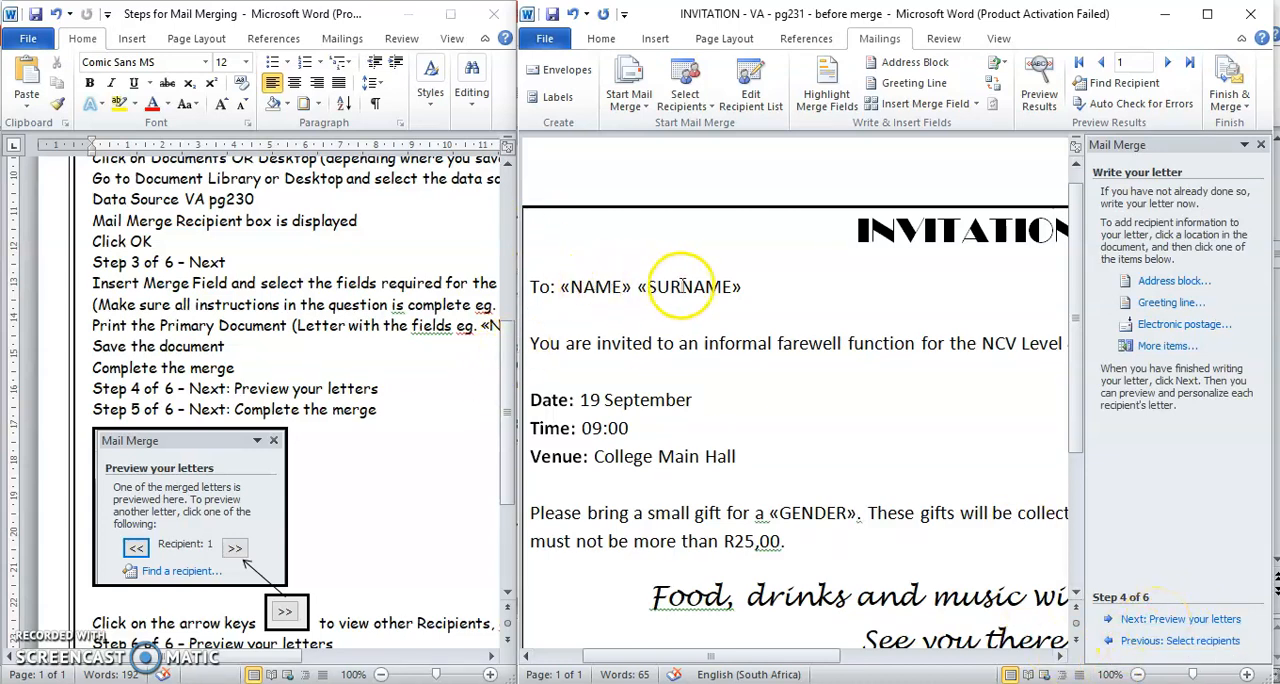
click(1170, 619)
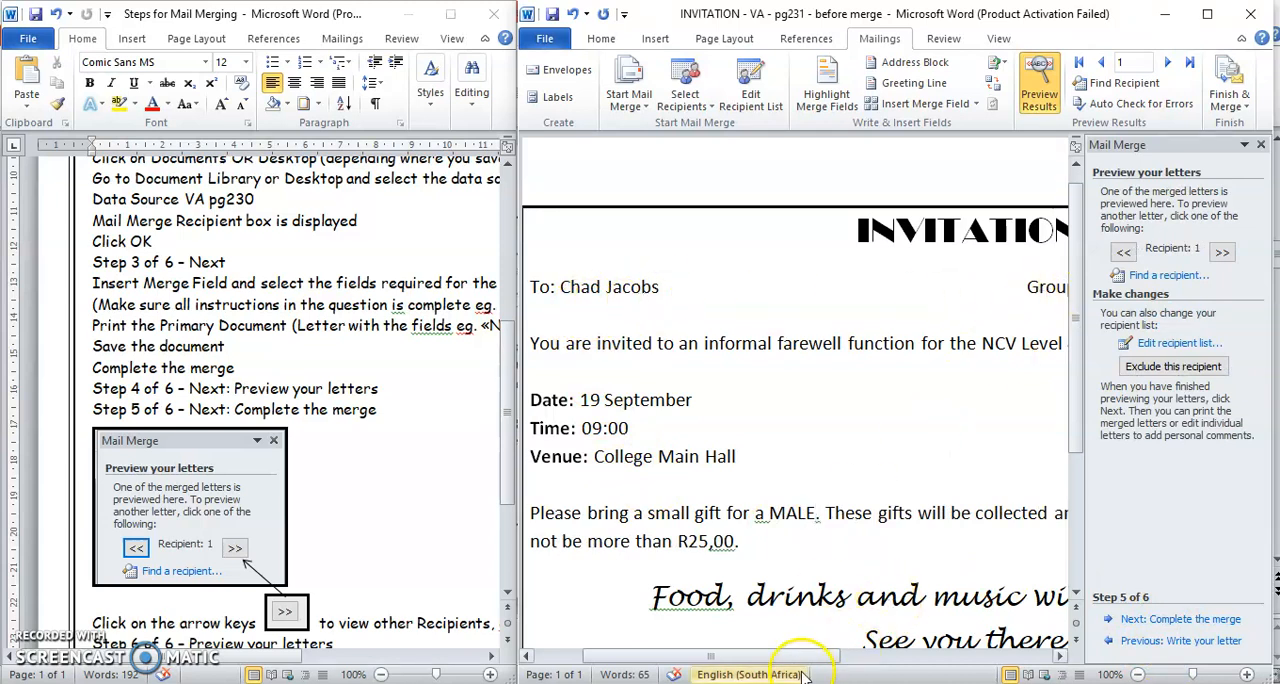
drag(805, 658, 886, 658)
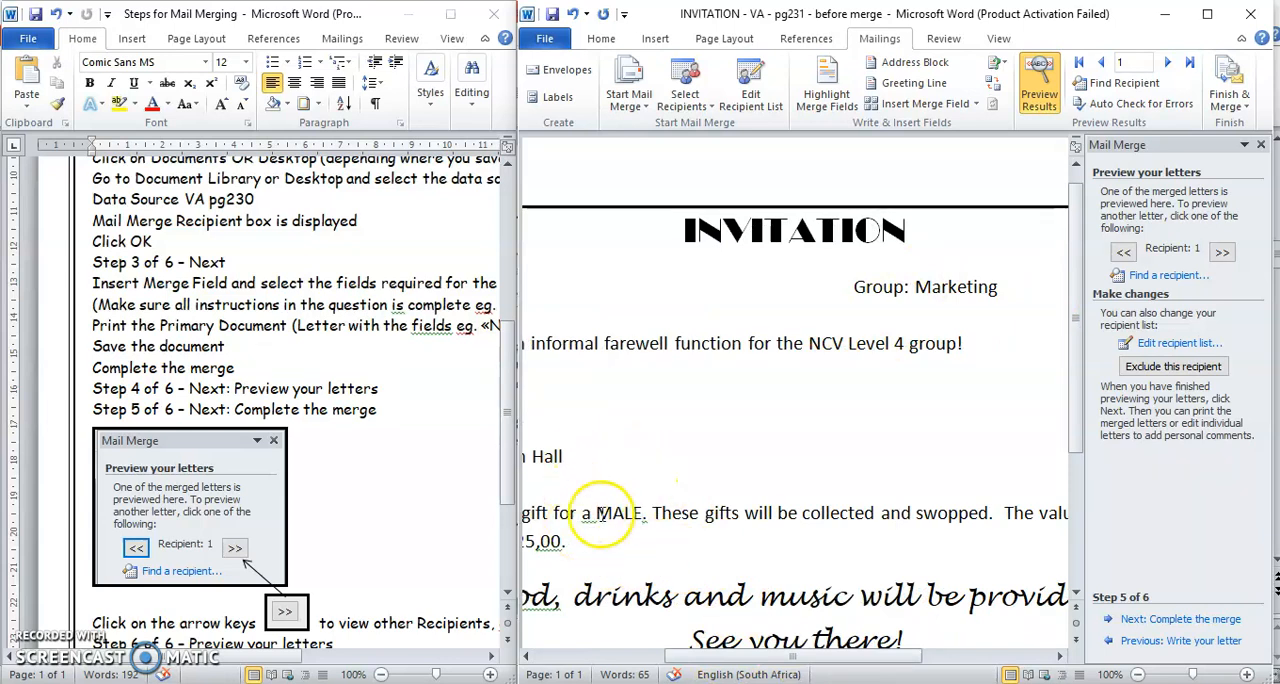
drag(795, 660, 735, 658)
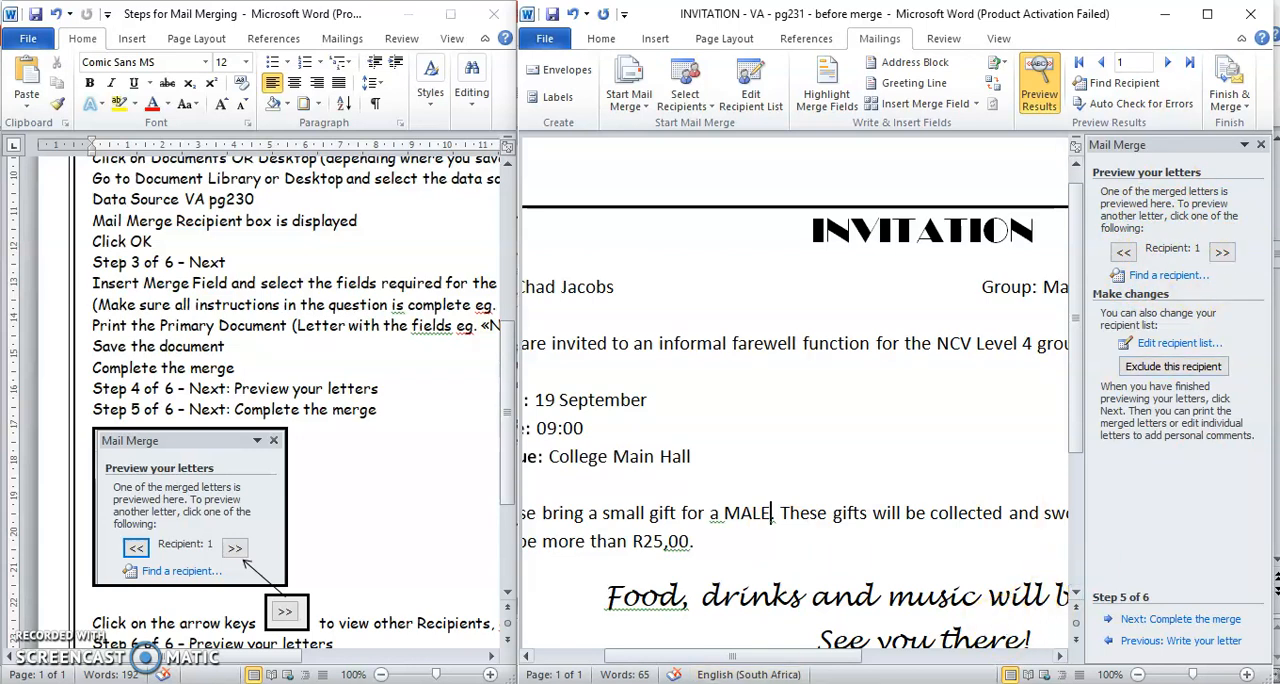
drag(790, 665, 728, 665)
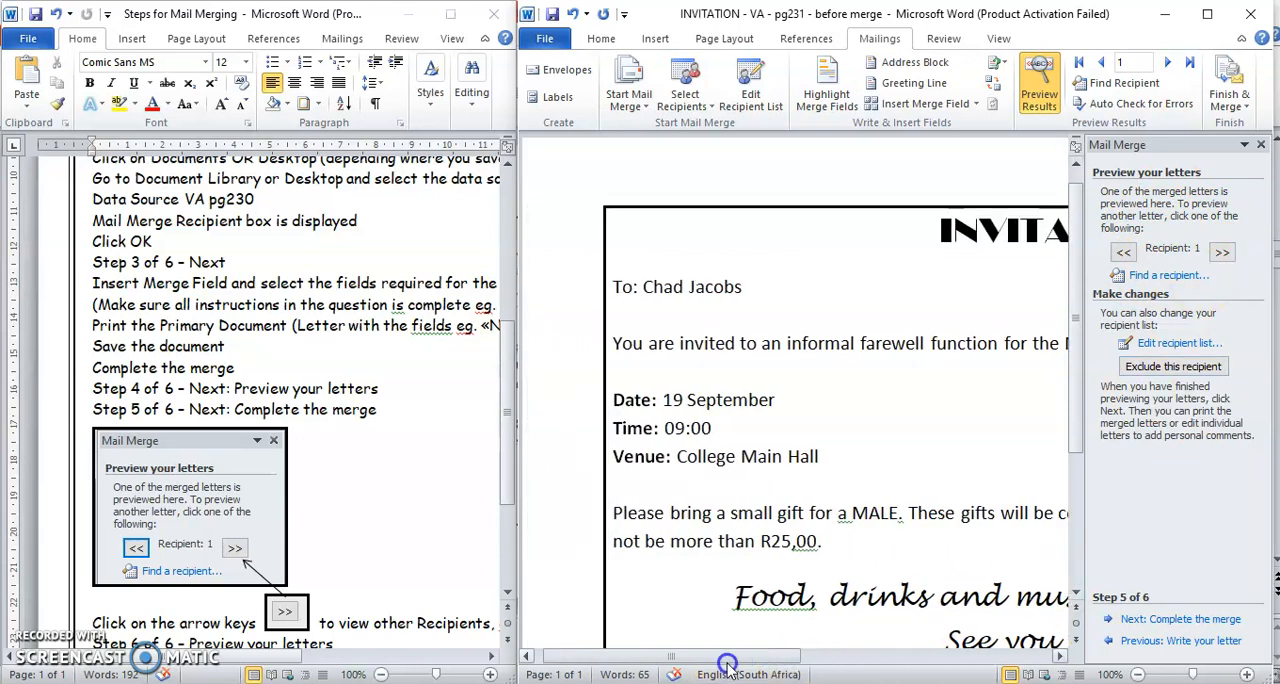
- Preview the merged invitations for recipients 2 and 3, and advance the wizard to completing the merge
click(1220, 252)
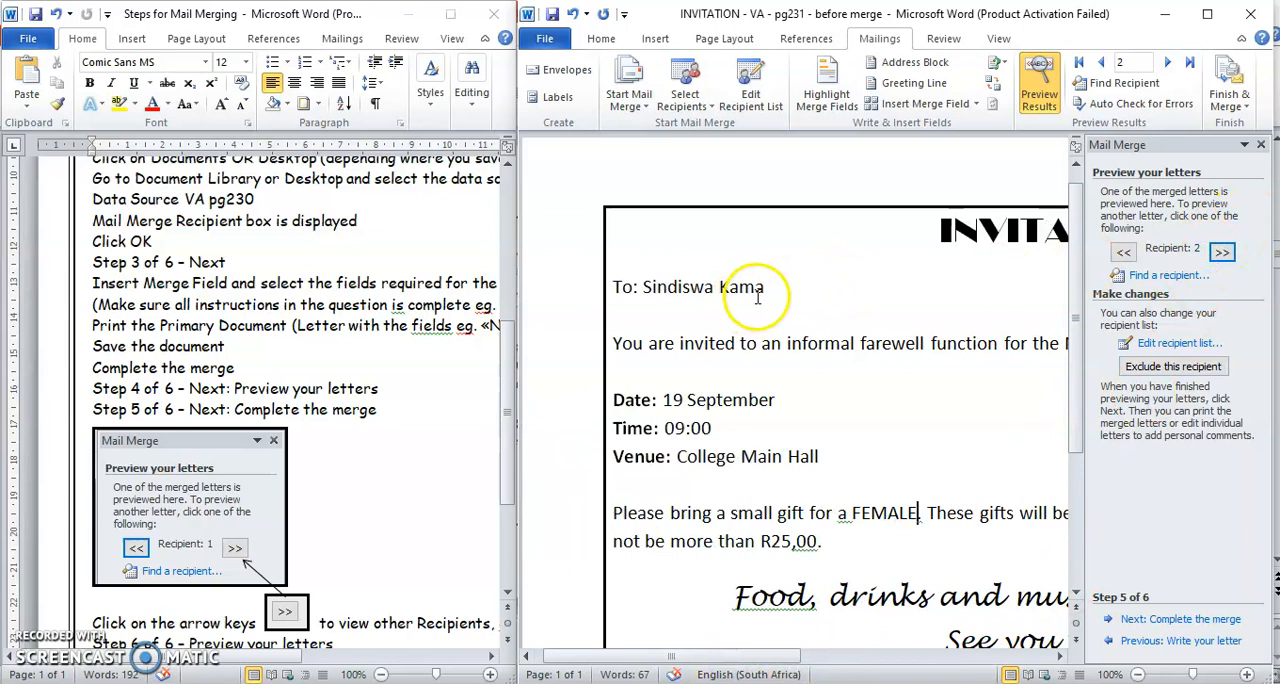
drag(764, 657, 790, 664)
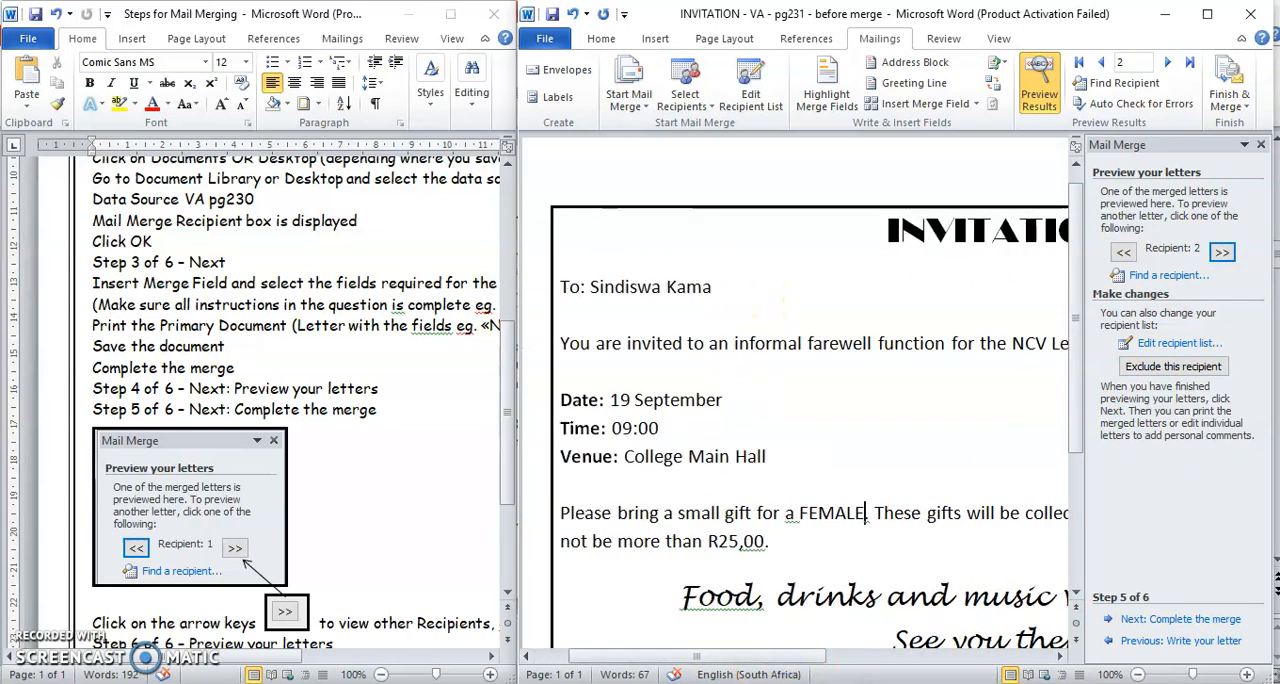
click(1221, 254)
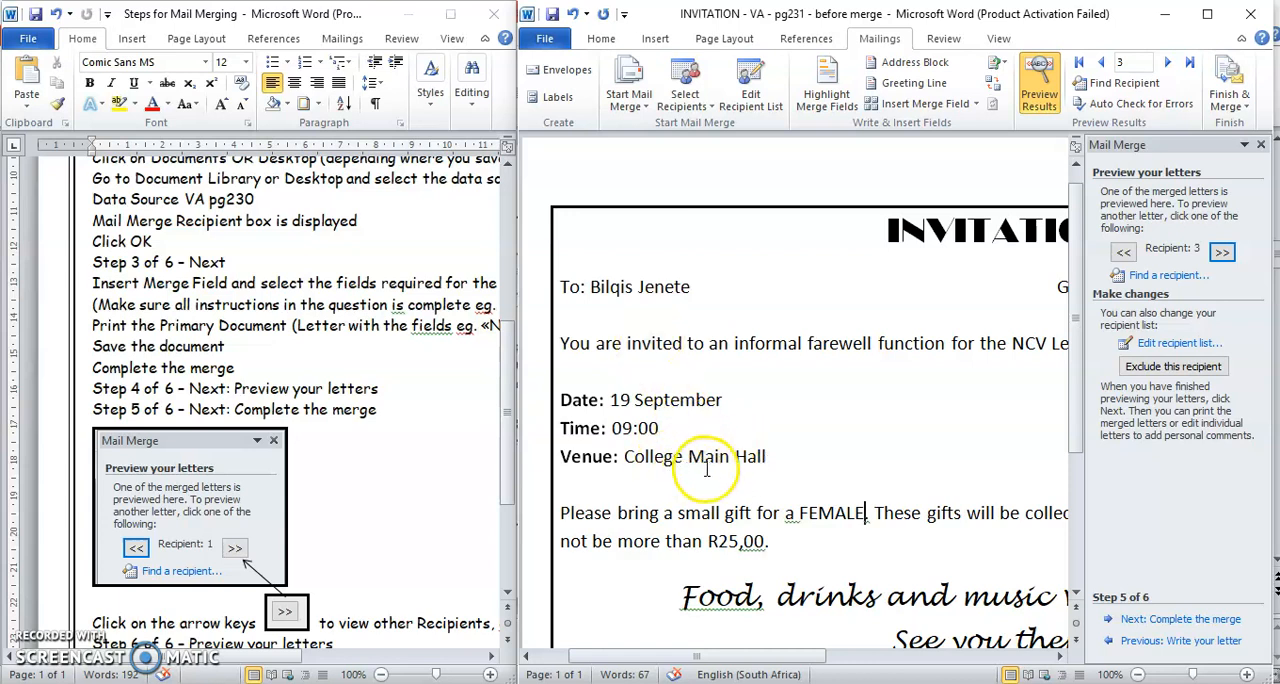
click(1162, 621)
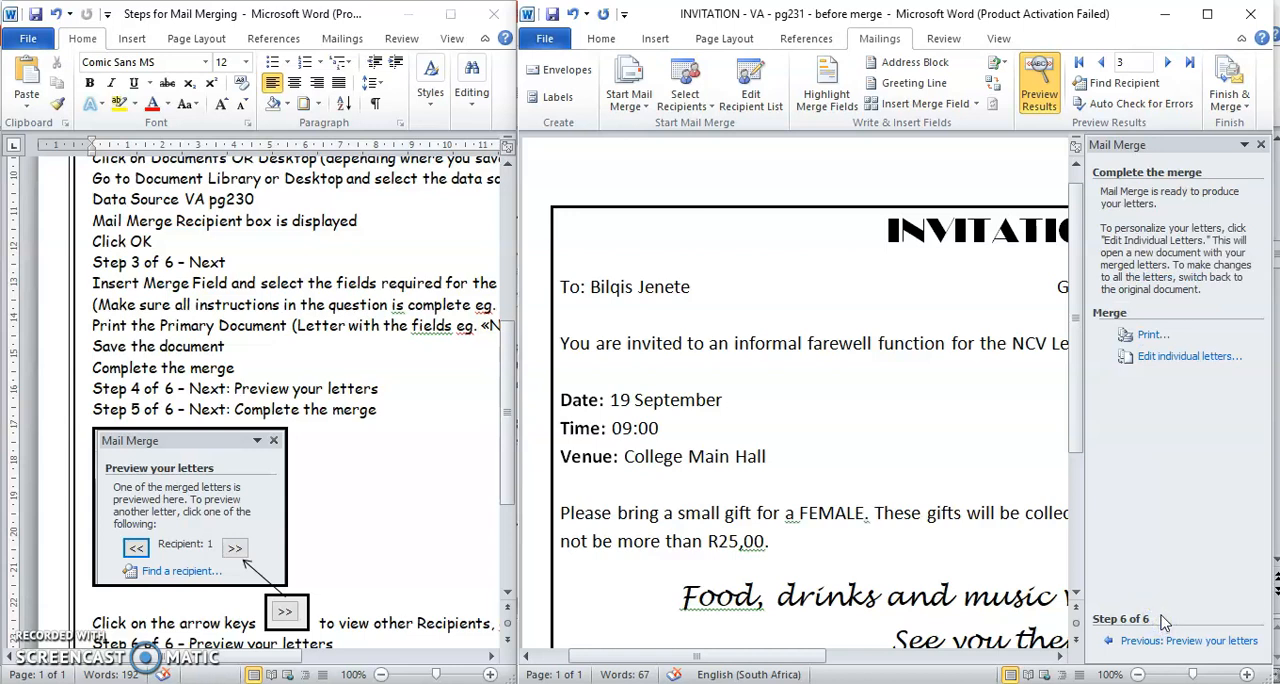
- View the options for merging to the printer and the merged invitation's print preview without printing
click(1150, 338)
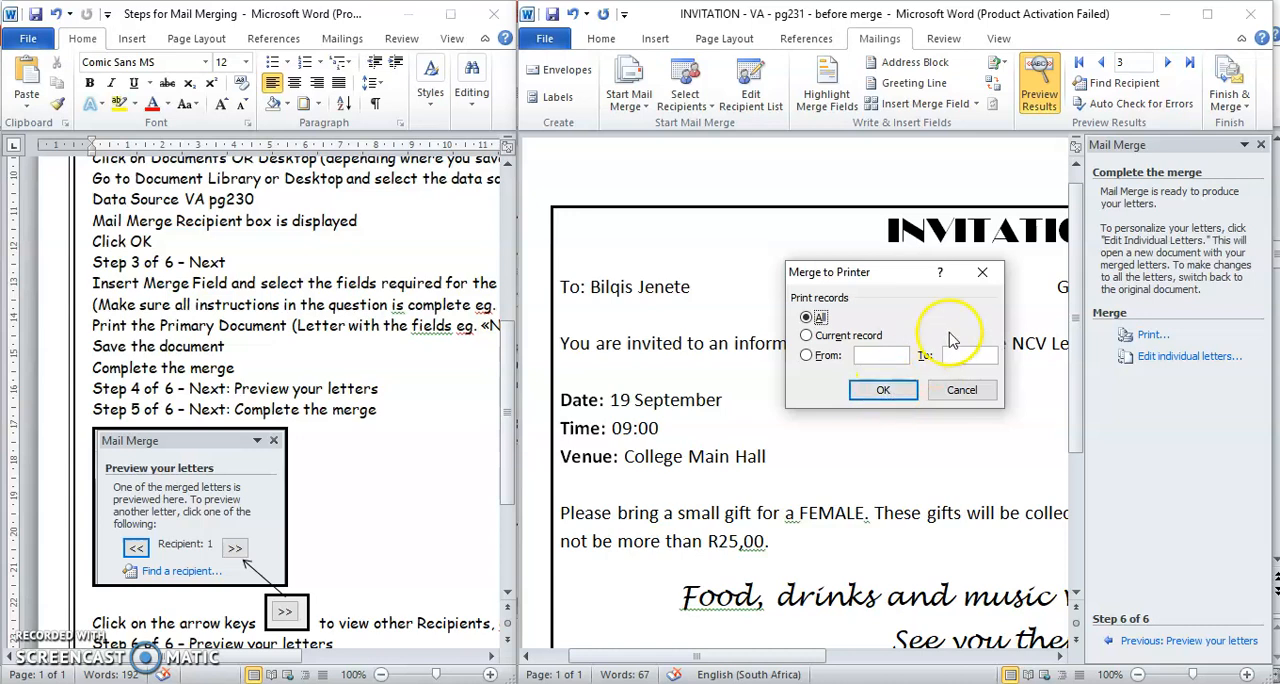
click(982, 272)
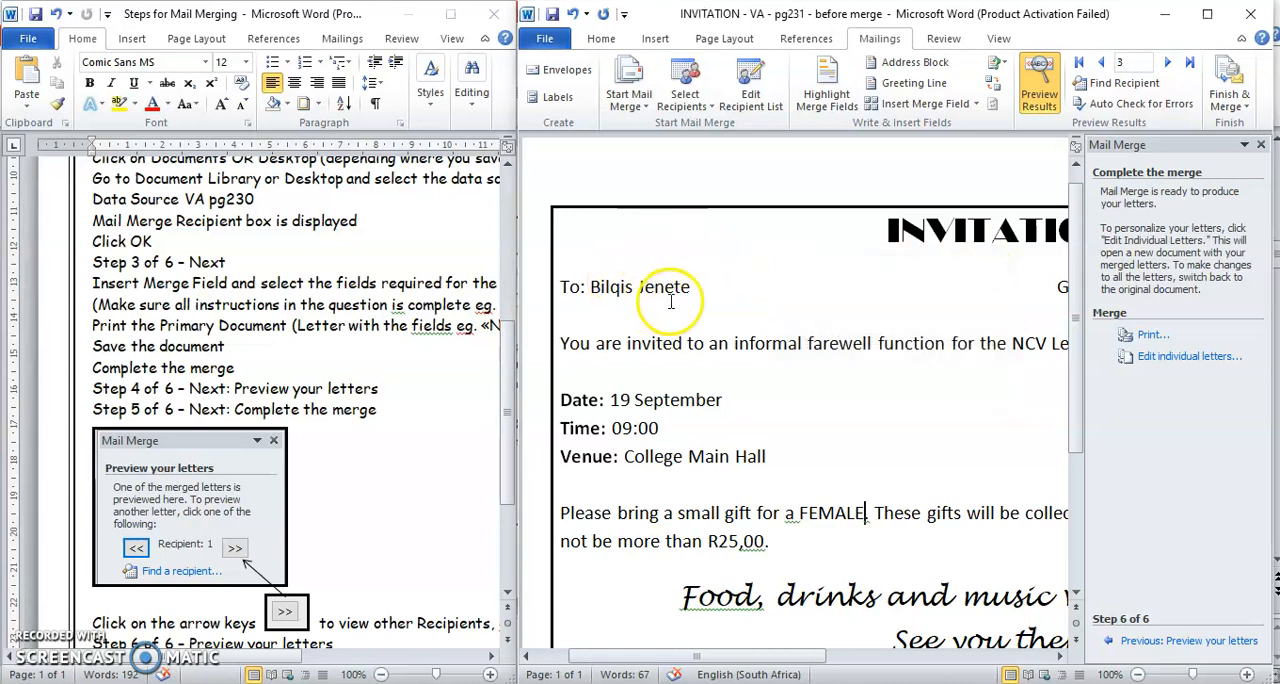
click(545, 39)
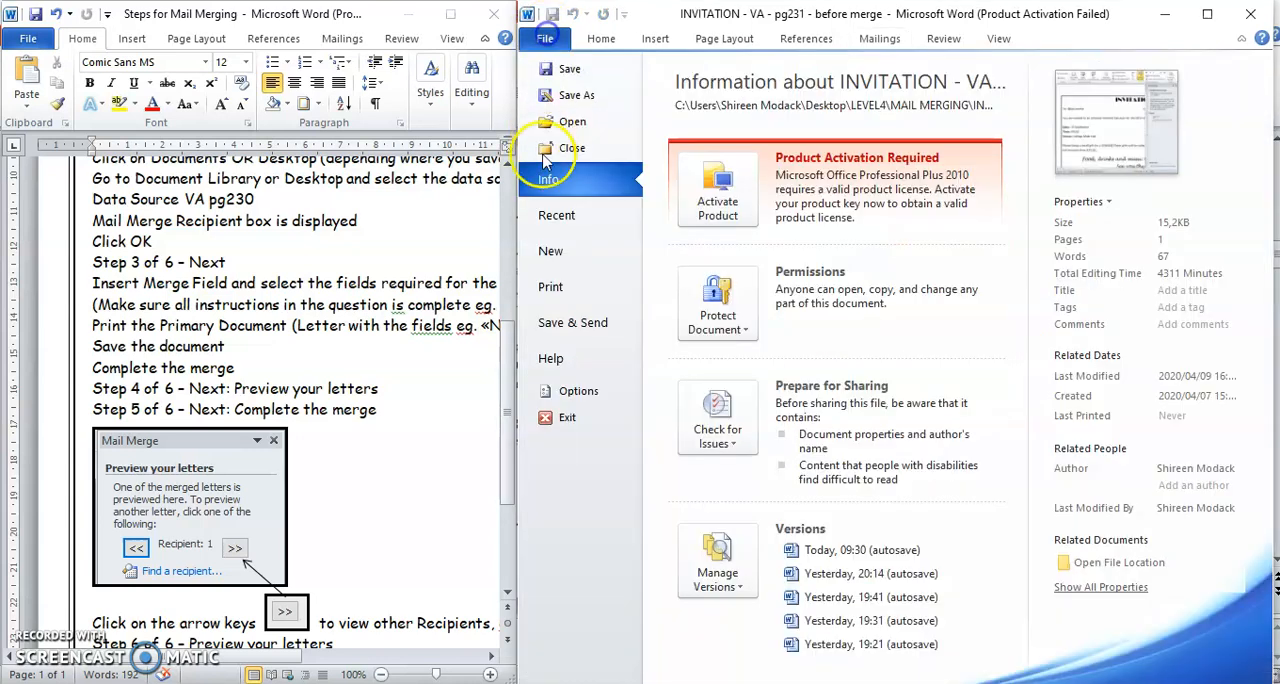
click(551, 285)
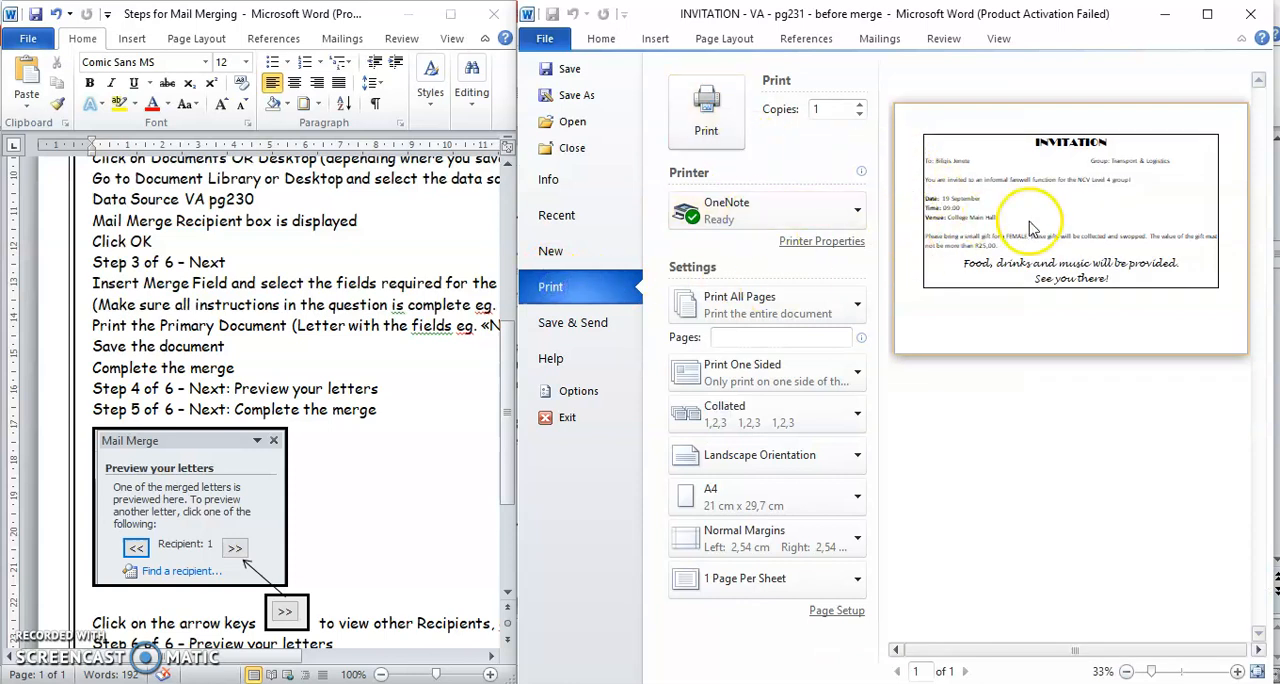
click(545, 39)
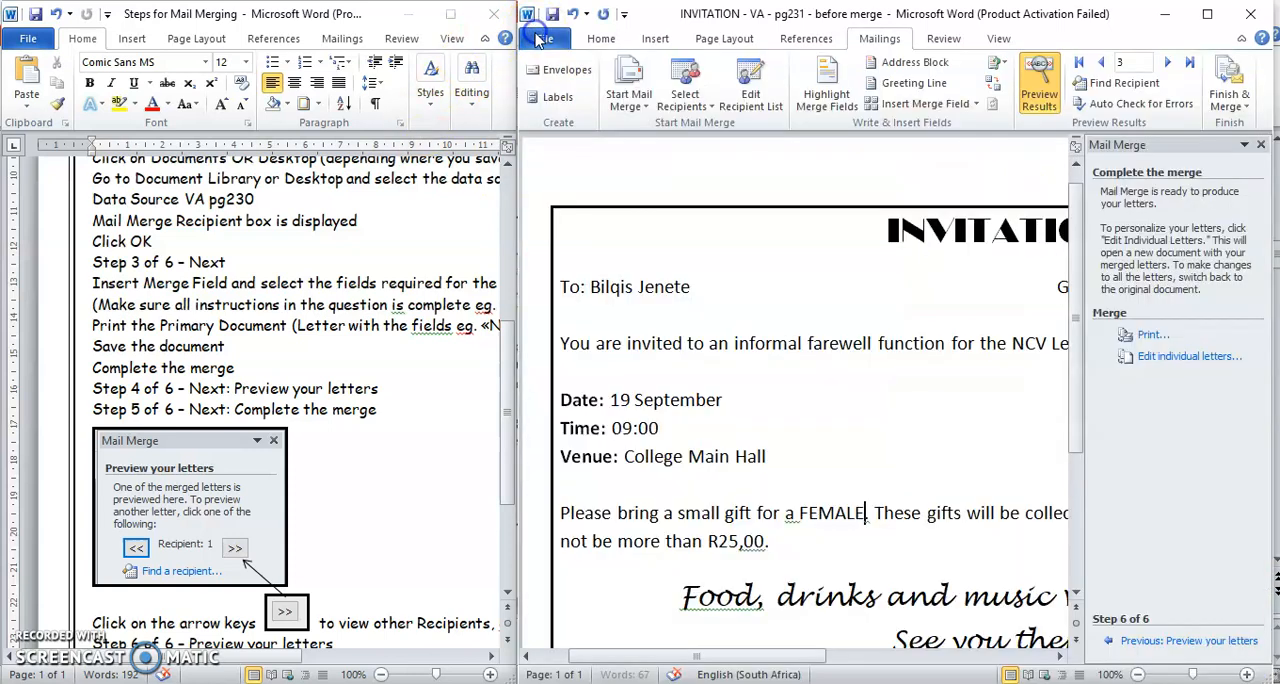